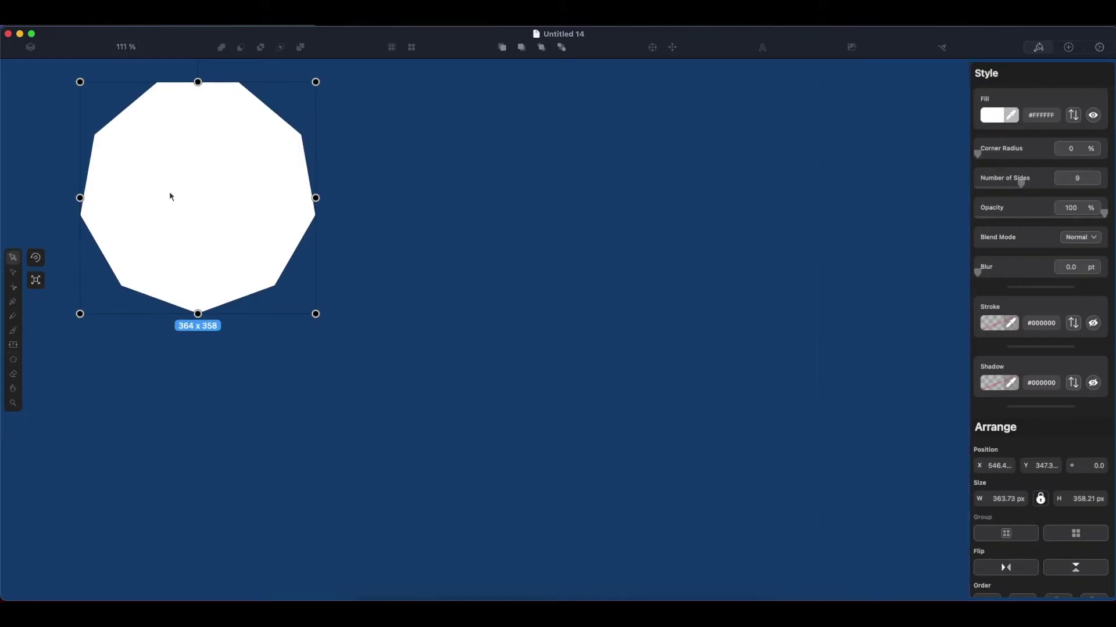
Step: Reshape the nonagon's upper nodes into a slanted tail fin and a flat fuselage top, and add horizontal guides
{"action": "left_click_drag", "start_coordinate": [458, 209], "coordinate": [385, 216]}
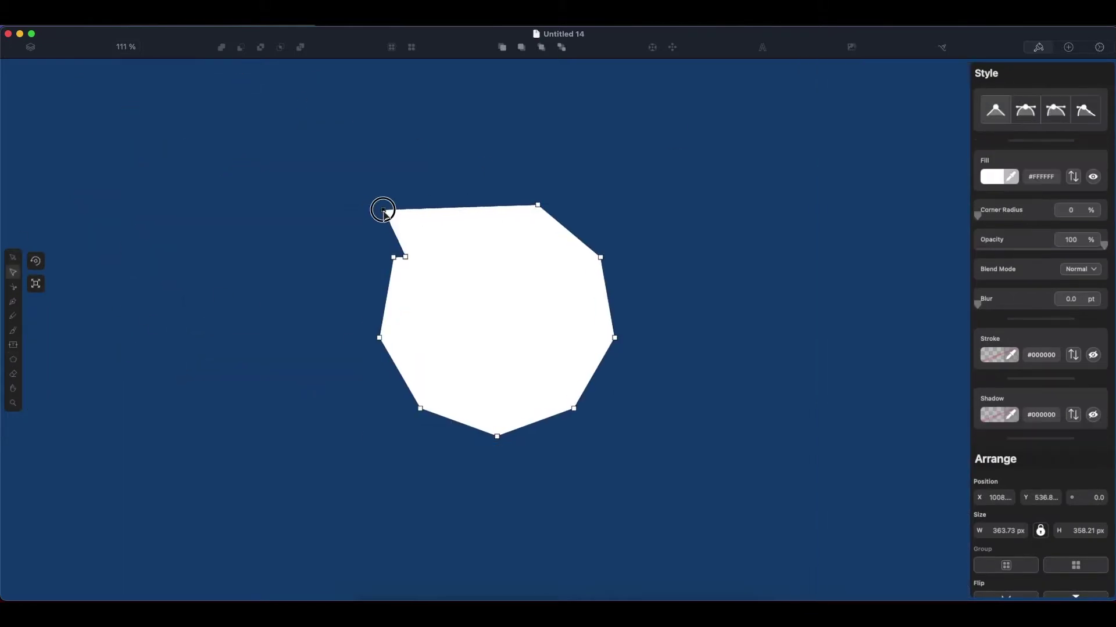
{"action": "left_click_drag", "start_coordinate": [531, 254], "coordinate": [427, 258]}
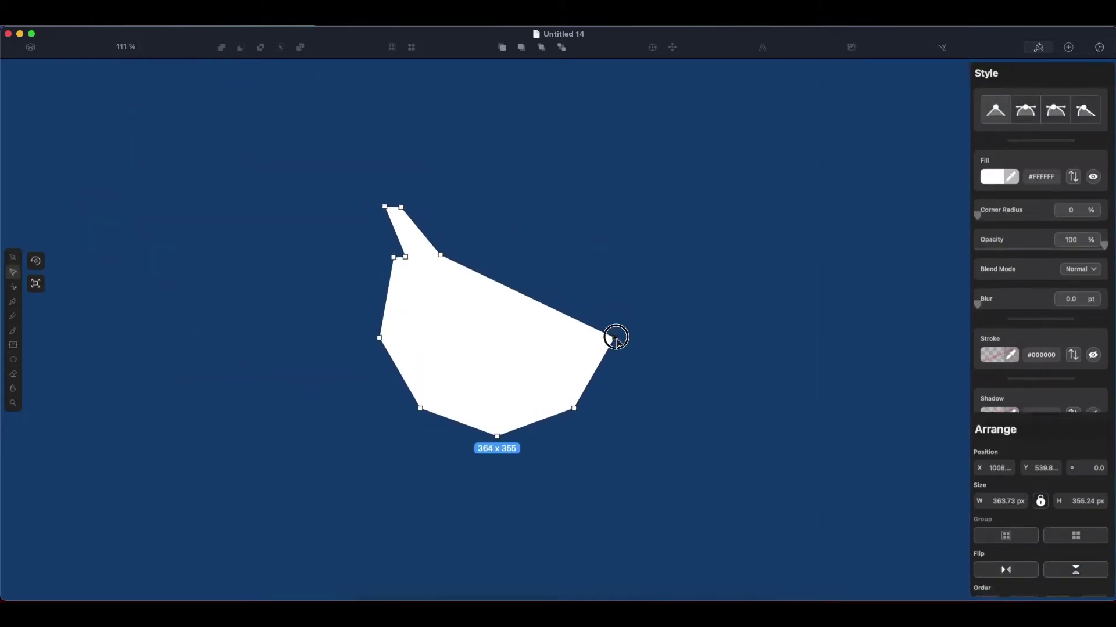
{"action": "left_click_drag", "start_coordinate": [614, 337], "coordinate": [644, 255]}
{"action": "key", "text": "super+minus"}
{"action": "left_click_drag", "start_coordinate": [195, 280], "coordinate": [157, 289]}
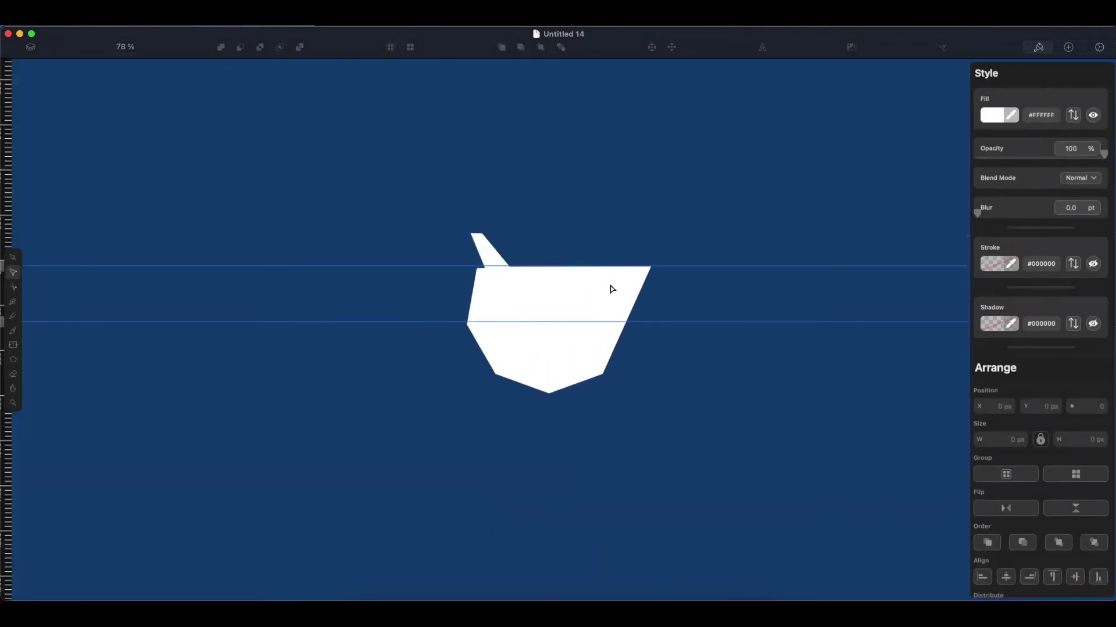
Step: Move the lower nodes to form a long fuselage with a straight underside, a vertical rear edge and a slanted nose
{"action": "key", "text": "super+plus"}
{"action": "left_click", "coordinate": [398, 273]}
{"action": "left_click_drag", "start_coordinate": [612, 456], "coordinate": [742, 319]}
{"action": "left_click_drag", "start_coordinate": [521, 489], "coordinate": [420, 353]}
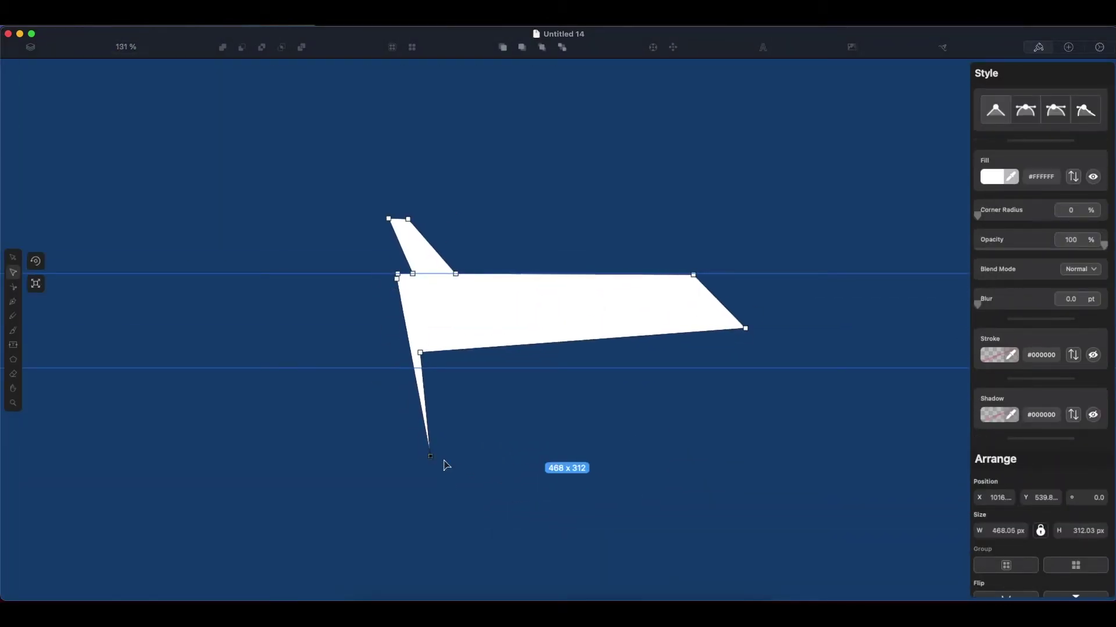
{"action": "left_click_drag", "start_coordinate": [749, 351], "coordinate": [775, 368]}
{"action": "left_click_drag", "start_coordinate": [397, 368], "coordinate": [399, 331]}
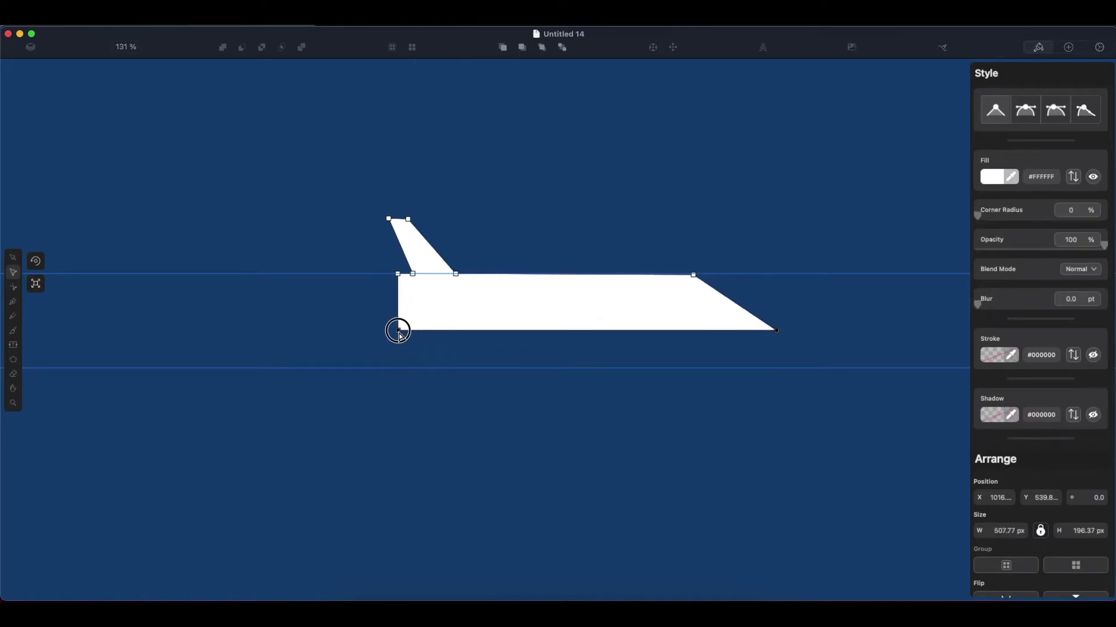
Step: Remove the guides and round the leading corner of the tail fin's tip
{"action": "right_click", "coordinate": [152, 270]}
{"action": "left_click", "coordinate": [198, 406]}
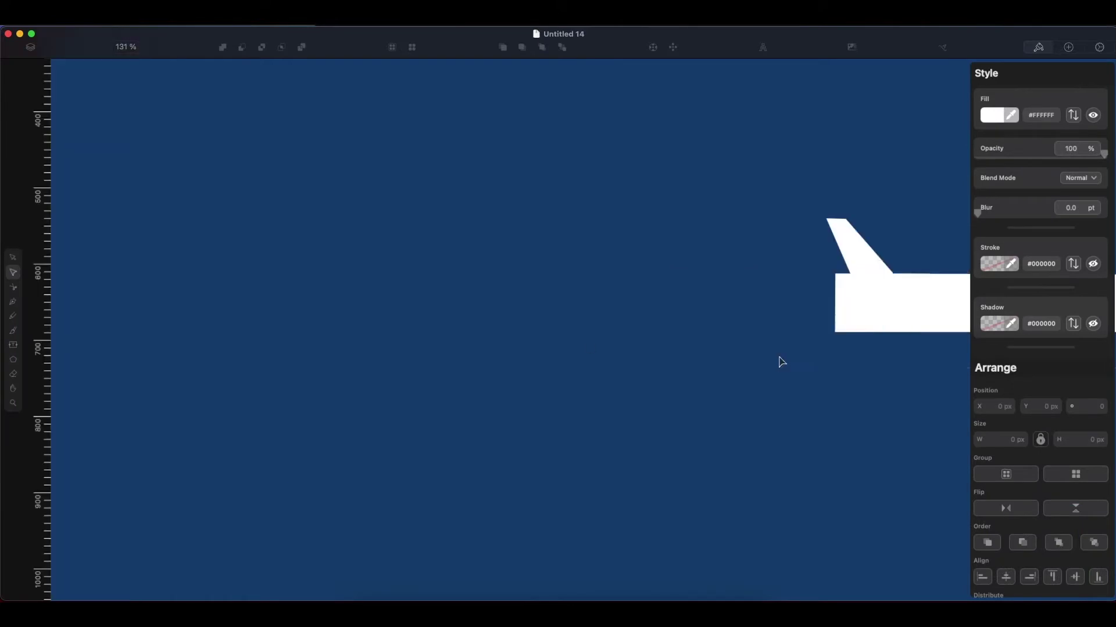
{"action": "left_click_drag", "start_coordinate": [440, 221], "coordinate": [444, 231]}
{"action": "left_click", "coordinate": [487, 273]}
{"action": "mouse_move", "coordinate": [487, 273]}
{"action": "left_mouse_down"}
{"action": "mouse_move", "coordinate": [456, 247]}
{"action": "mouse_move", "coordinate": [480, 273]}
{"action": "left_mouse_up"}
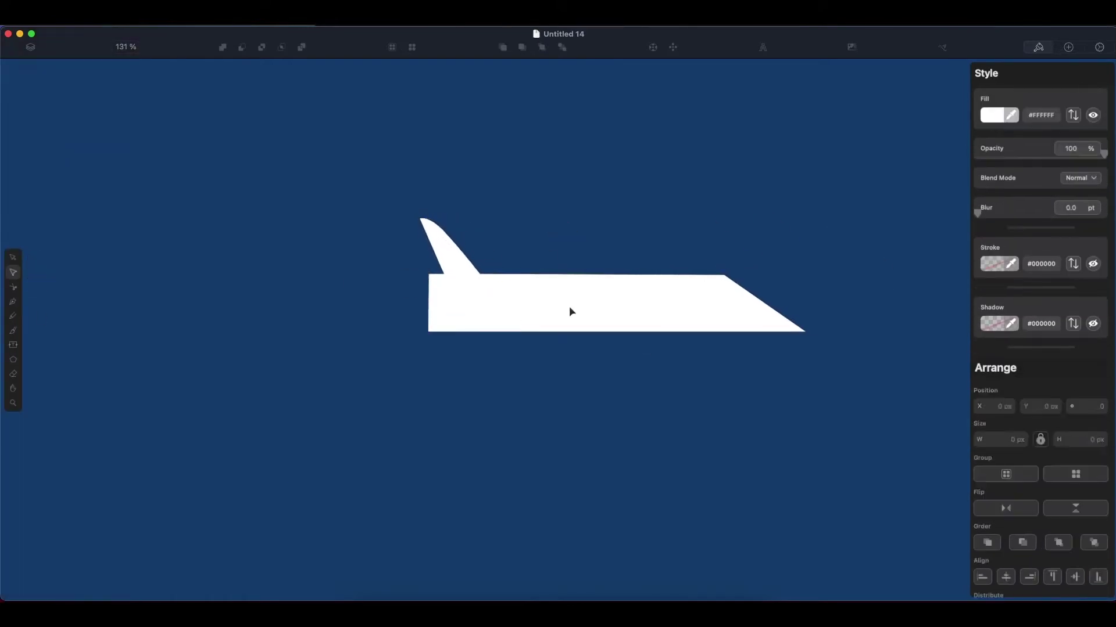
Step: Curve the shuttle's nose and underside, using a horizontal guide to position the rear bottom node
{"action": "double_click", "coordinate": [724, 275]}
{"action": "left_click_drag", "start_coordinate": [759, 293], "coordinate": [811, 341]}
{"action": "left_click", "coordinate": [196, 408]}
{"action": "scroll", "coordinate": [152, 403], "scroll_direction": "left", "scroll_amount": 10}
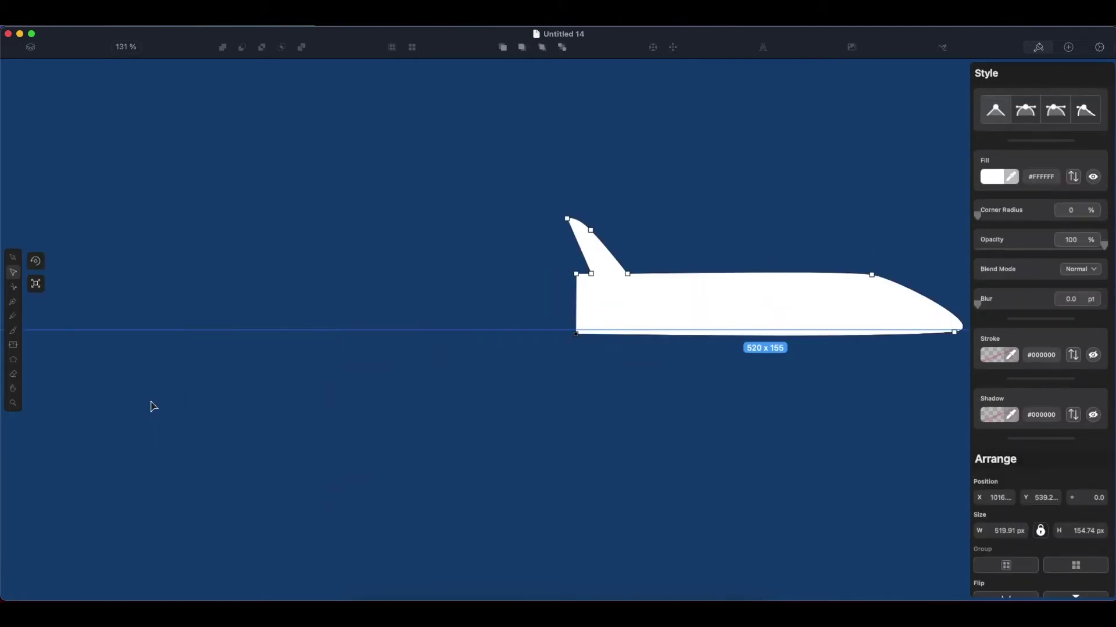
{"action": "scroll", "coordinate": [526, 252], "scroll_direction": "right", "scroll_amount": 10}
{"action": "left_click", "coordinate": [757, 331]}
{"action": "left_click", "coordinate": [660, 357]}
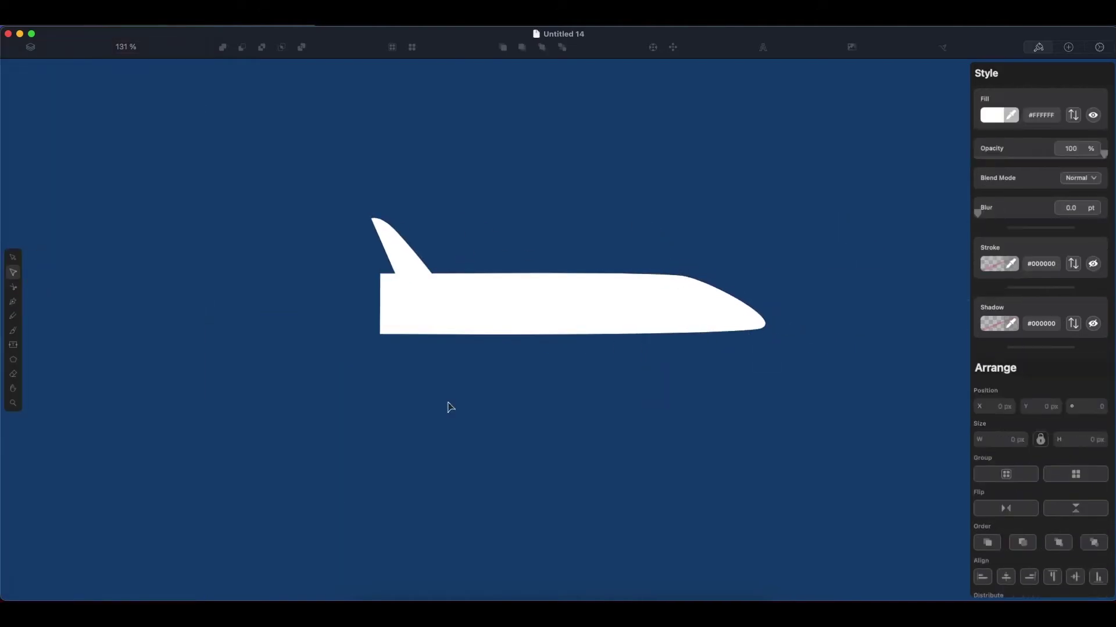
Step: Draw a four-sided polygon, place it behind the fuselage and pull its nodes toward the shuttle's rear
{"action": "left_click_drag", "start_coordinate": [112, 343], "coordinate": [175, 359]}
{"action": "key", "text": "v"}
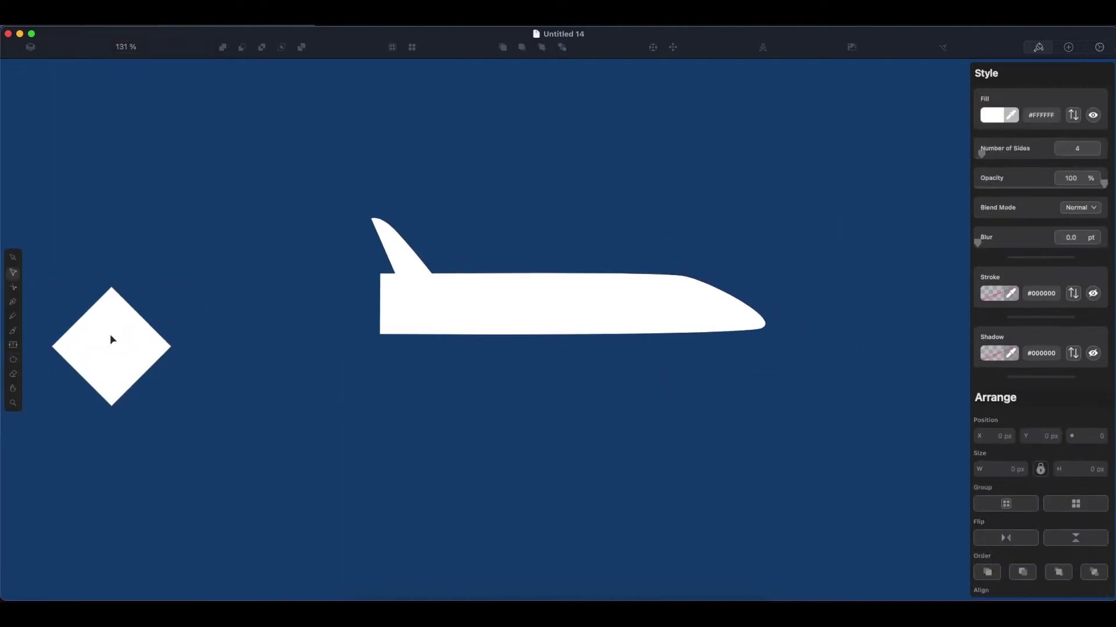
{"action": "left_click_drag", "start_coordinate": [112, 339], "coordinate": [295, 300]}
{"action": "left_click_drag", "start_coordinate": [364, 295], "coordinate": [350, 342]}
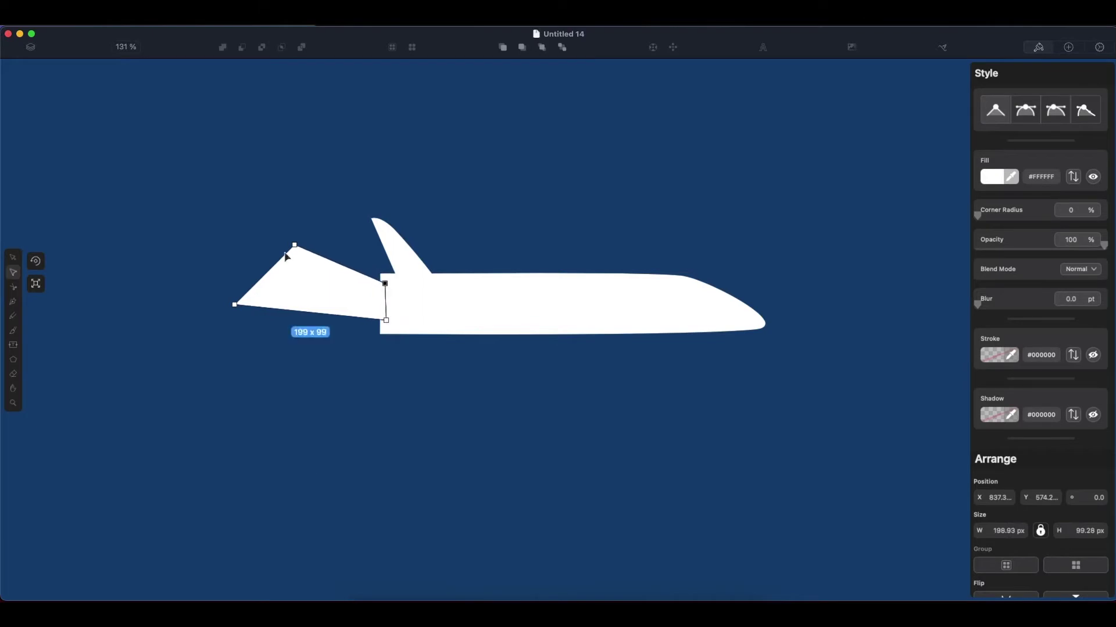
Step: Fill the four-sided polygon with gray #898989 and shape it into a narrow engine nozzle at the fuselage's rear
{"action": "left_click", "coordinate": [991, 177]}
{"action": "left_click", "coordinate": [795, 223]}
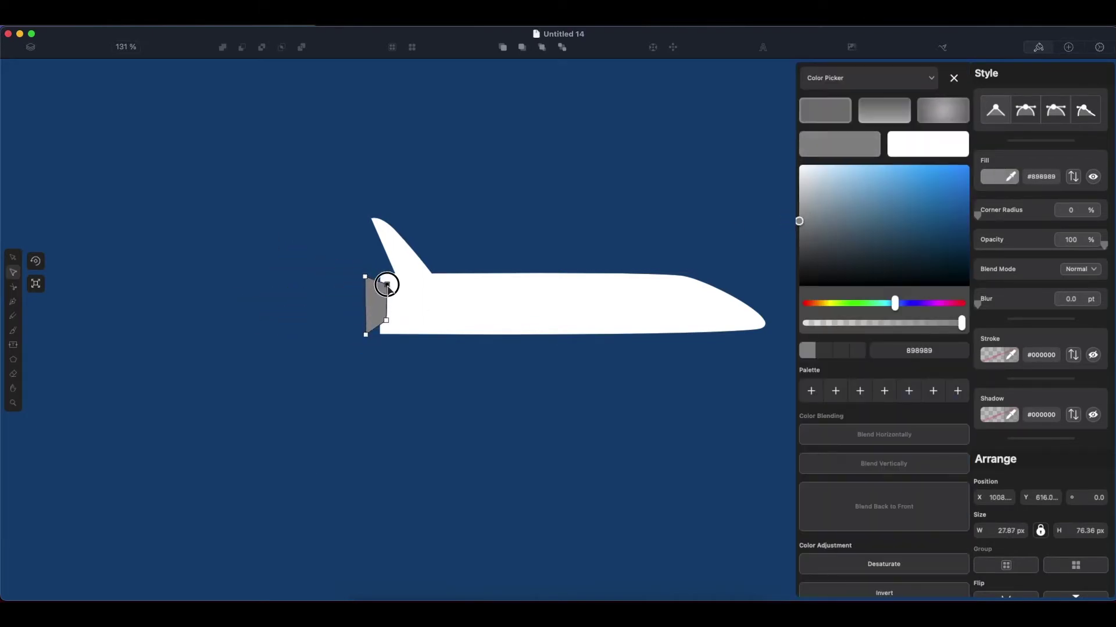
{"action": "left_click_drag", "start_coordinate": [387, 321], "coordinate": [371, 336]}
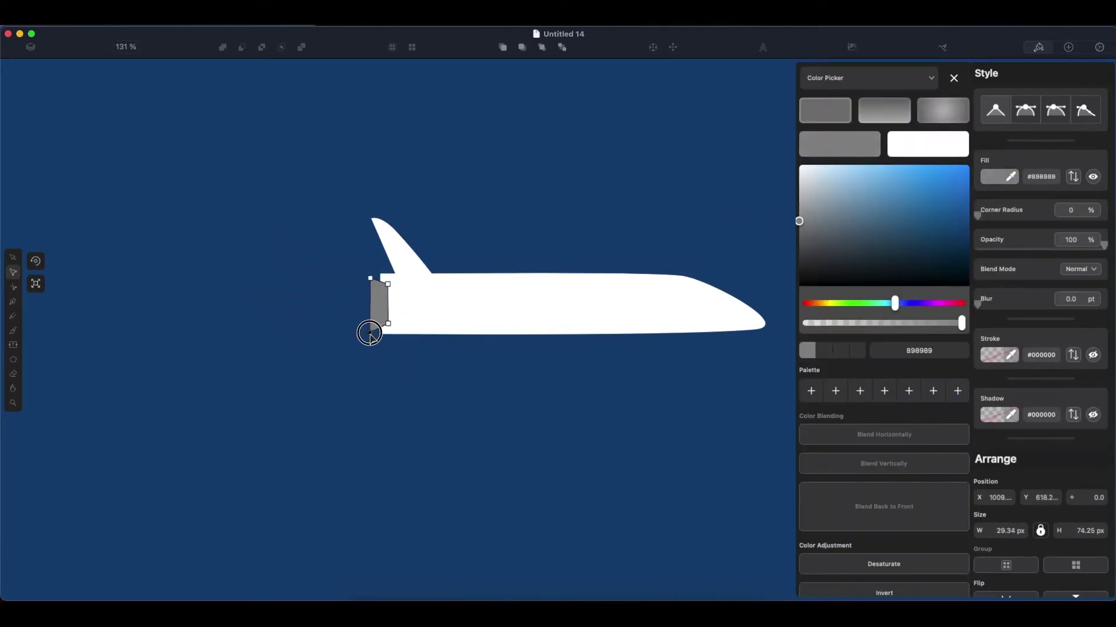
Step: Add a vertical guide at the nozzle's rear edge and flare the nozzle to about 25 × 90 px
{"action": "scroll", "coordinate": [406, 250], "scroll_direction": "down", "scroll_amount": 5}
{"action": "right_click", "coordinate": [476, 347]}
{"action": "left_click", "coordinate": [535, 441]}
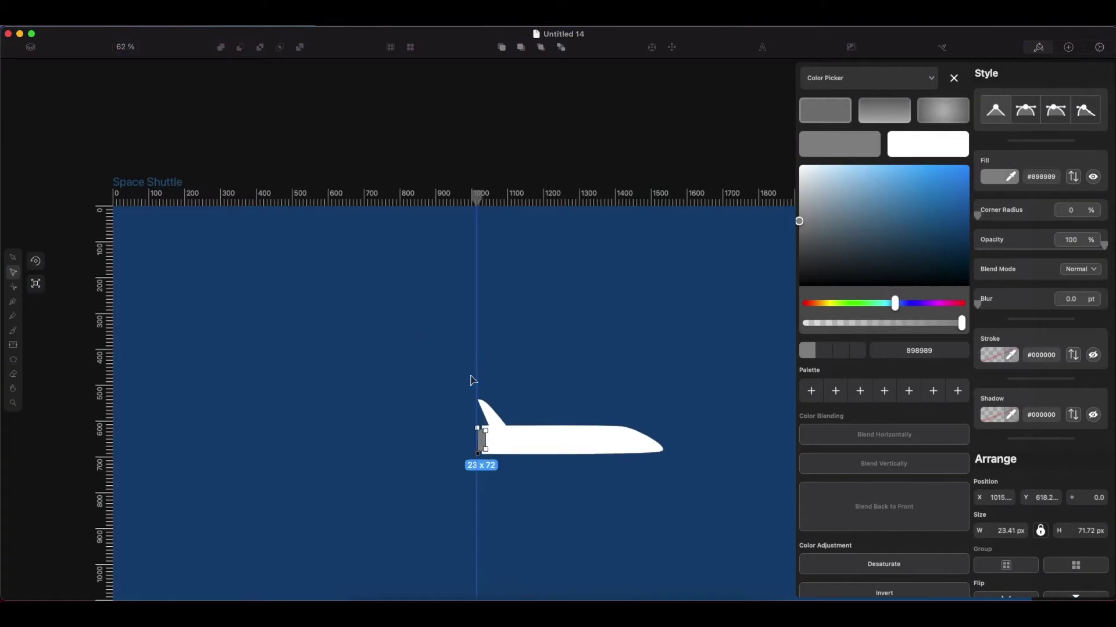
{"action": "scroll", "coordinate": [407, 341], "scroll_direction": "down", "scroll_amount": 3}
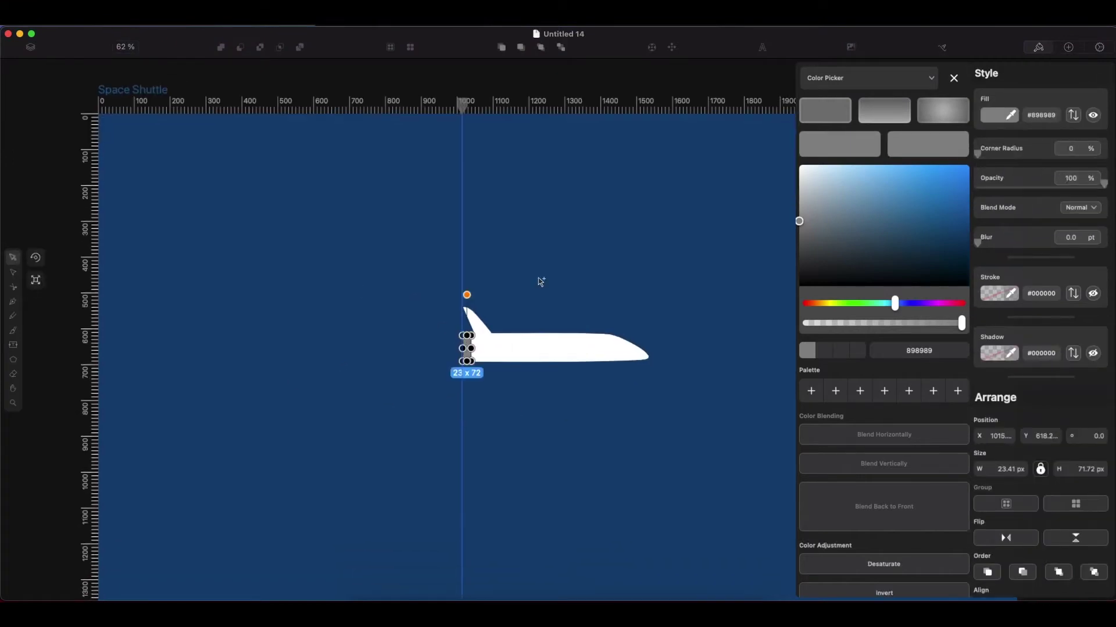
{"action": "scroll", "coordinate": [435, 241], "scroll_direction": "up", "scroll_amount": 2}
{"action": "double_click", "coordinate": [449, 272]}
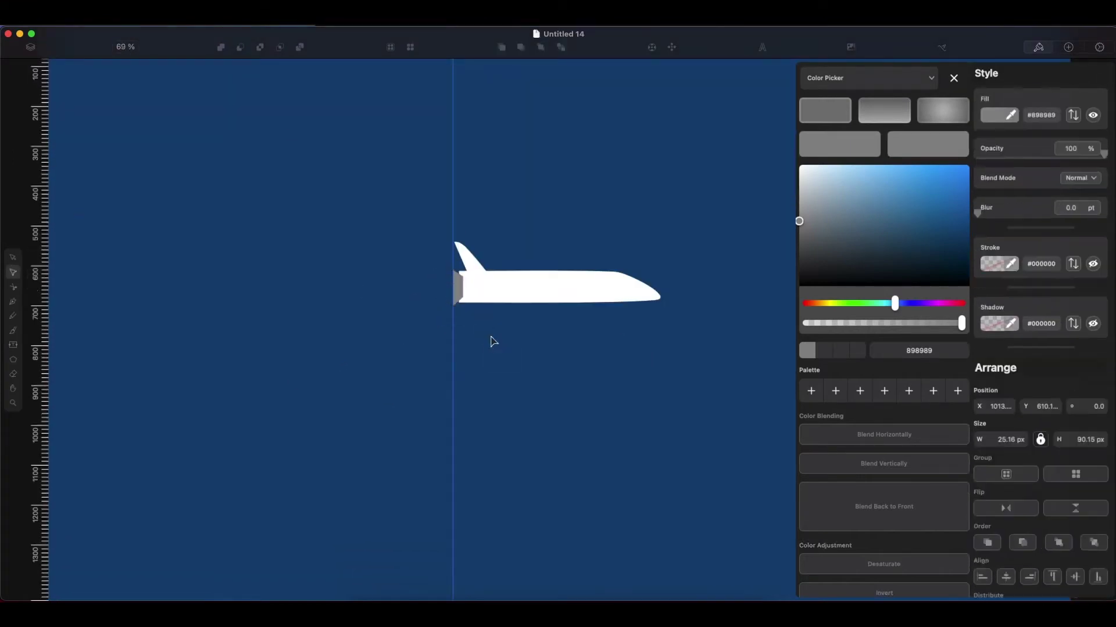
Step: Draw a rectangle about 249 × 53 px over the lower nose, fill it black and send it behind the fuselage
{"action": "key", "text": "super+1"}
{"action": "left_click", "coordinate": [600, 338]}
{"action": "left_click_drag", "start_coordinate": [555, 323], "coordinate": [653, 343]}
{"action": "scroll", "coordinate": [657, 326], "scroll_direction": "up", "scroll_amount": 5}
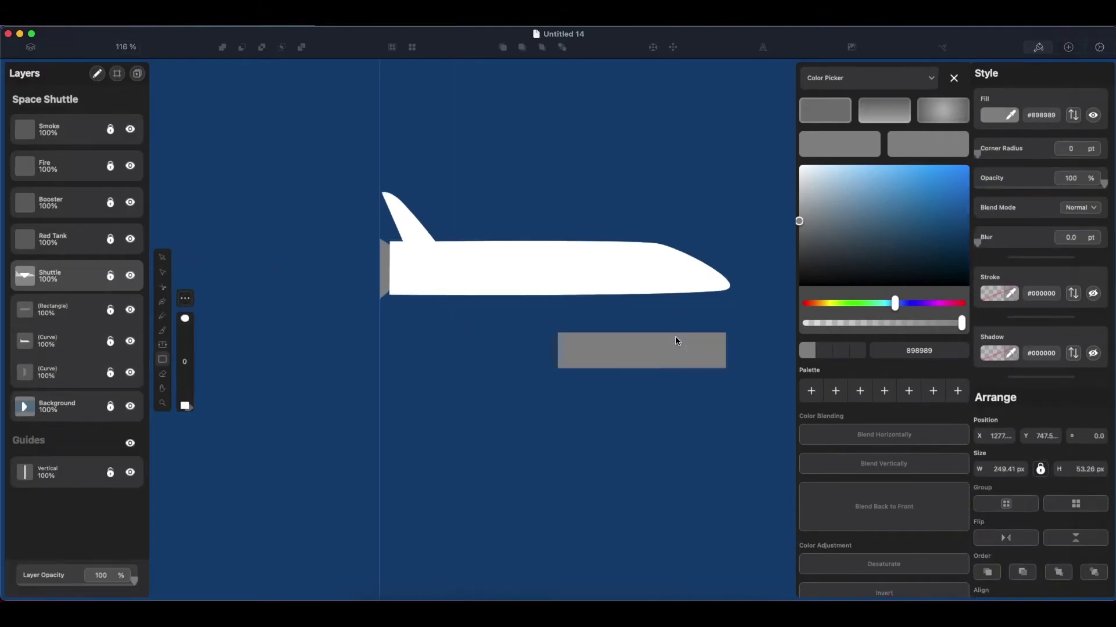
{"action": "left_click_drag", "start_coordinate": [589, 365], "coordinate": [708, 304]}
{"action": "left_click", "coordinate": [438, 260], "text": "shift"}
{"action": "scroll", "coordinate": [999, 471], "scroll_direction": "down", "scroll_amount": 4}
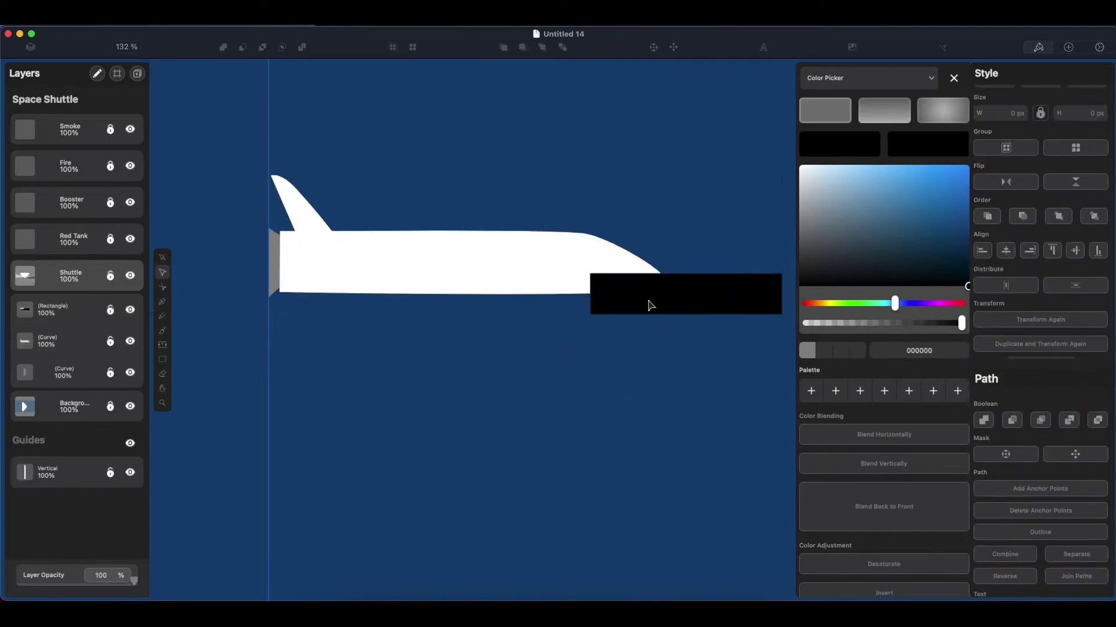
{"action": "key", "text": "super+bracketleft"}
Step: Add a black strip about 133 × 11 px across the cockpit, rotate it -3° and order it behind the fuselage
{"action": "left_click_drag", "start_coordinate": [369, 394], "coordinate": [470, 416]}
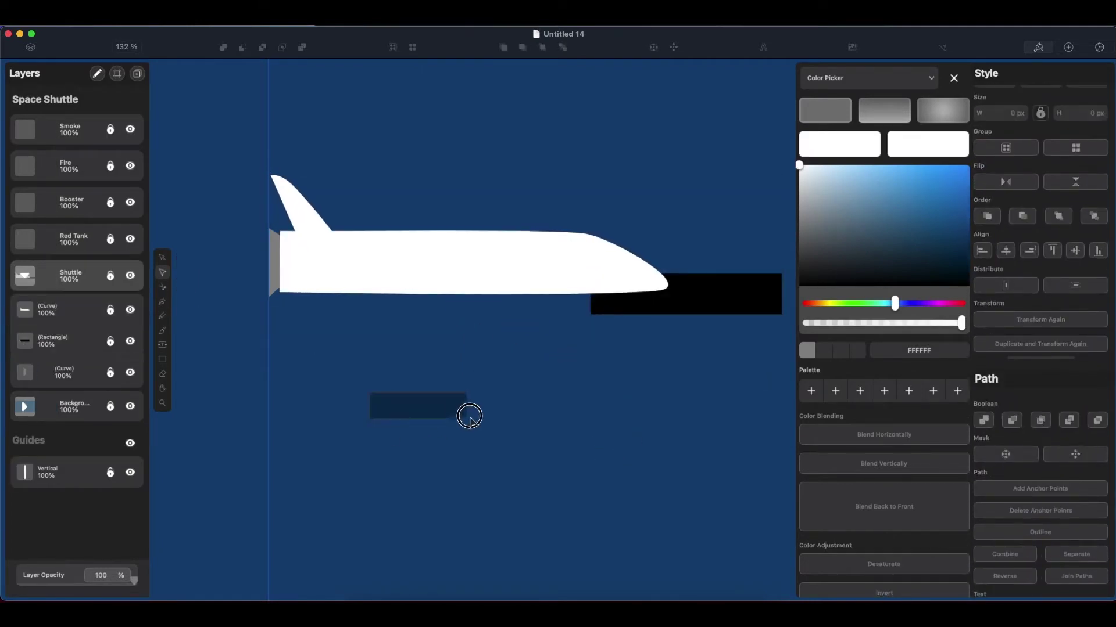
{"action": "left_click_drag", "start_coordinate": [598, 207], "coordinate": [701, 215]}
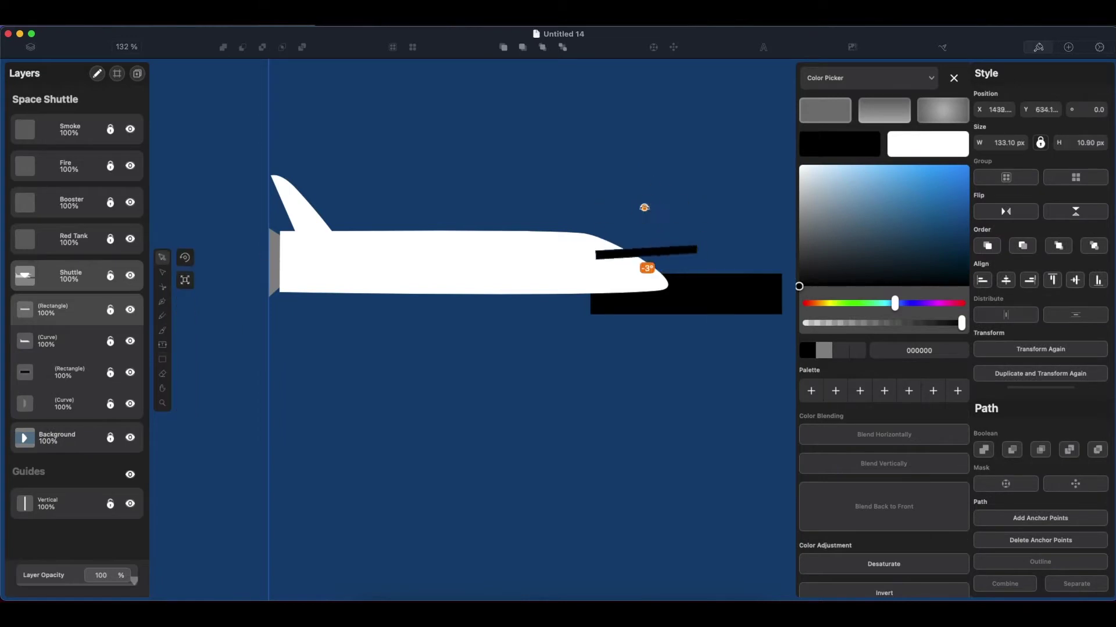
{"action": "left_click", "coordinate": [644, 207]}
{"action": "left_click_drag", "start_coordinate": [51, 341], "coordinate": [51, 310]}
Step: Duplicate the black strip and fit the copy along the fuselage's underside at about 421 × 11 px
{"action": "left_click", "coordinate": [668, 250]}
{"action": "key", "text": "super+c"}
{"action": "key", "text": "super+v"}
{"action": "left_click_drag", "start_coordinate": [476, 273], "coordinate": [347, 266]}
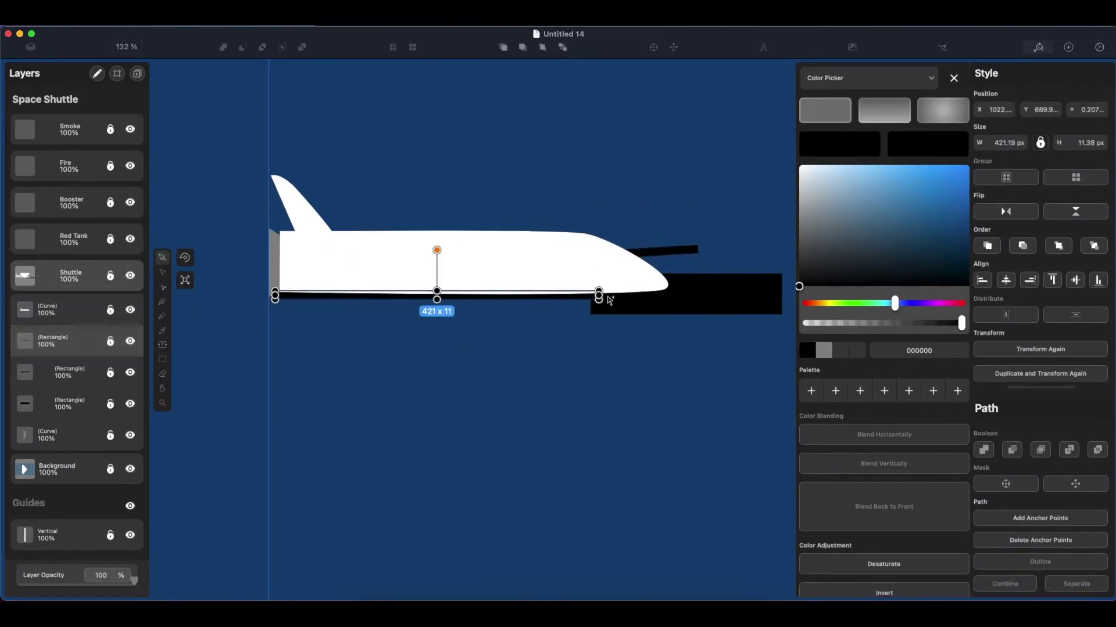
Step: Mask the black shapes with the fuselage outline and extend the gray nozzle rearward
{"action": "left_click", "coordinate": [633, 302], "text": "shift"}
{"action": "key", "text": "super+7"}
{"action": "key", "text": "super+z"}
{"action": "scroll", "coordinate": [653, 319], "scroll_direction": "up", "scroll_amount": 2}
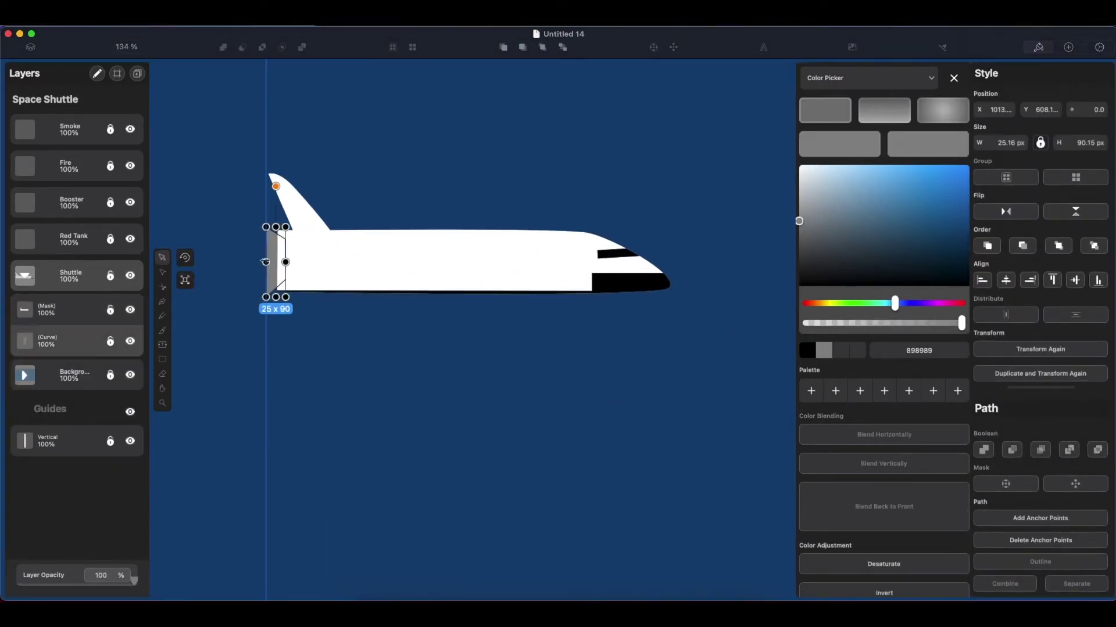
{"action": "scroll", "coordinate": [338, 369], "scroll_direction": "down", "scroll_amount": 5}
{"action": "scroll", "coordinate": [338, 369], "scroll_direction": "right", "scroll_amount": 2}
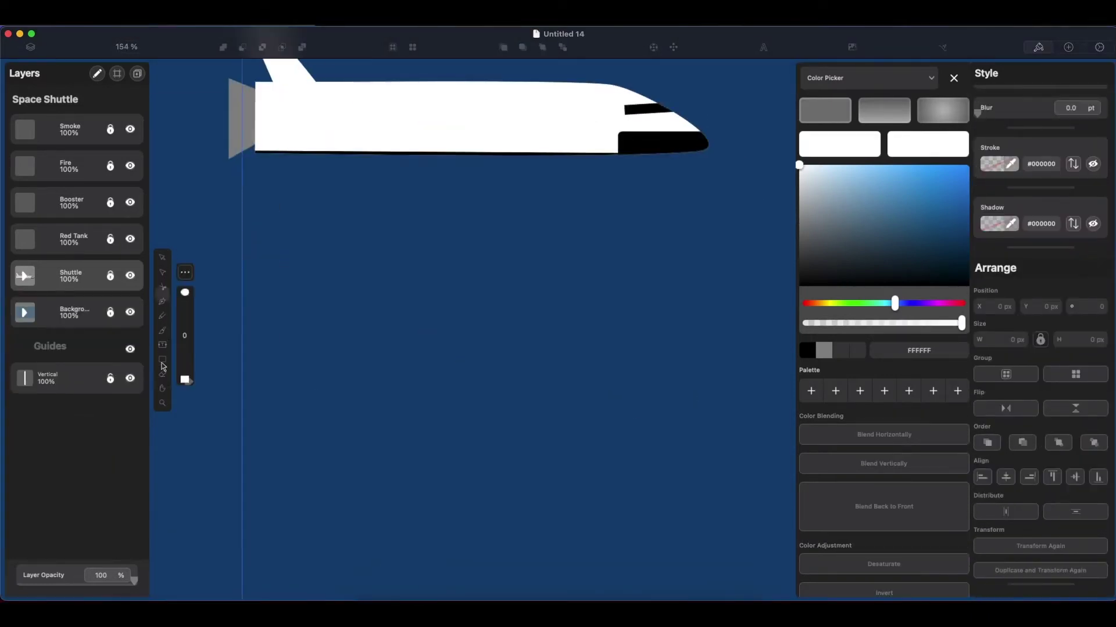
{"action": "left_click", "coordinate": [413, 329]}
{"action": "left_click_drag", "start_coordinate": [413, 328], "coordinate": [378, 279]}
{"action": "left_click_drag", "start_coordinate": [373, 197], "coordinate": [374, 141]}
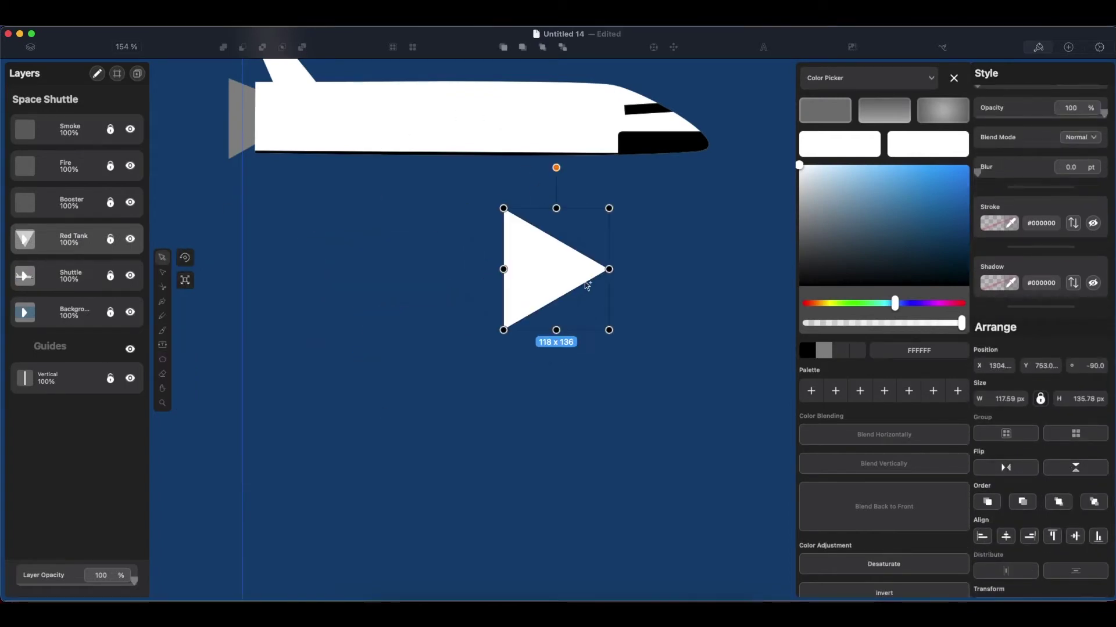
{"action": "key", "text": "super+z"}
{"action": "key", "text": "super+z"}
{"action": "key", "text": "super+z"}
{"action": "key", "text": "a"}
{"action": "left_click_drag", "start_coordinate": [375, 388], "coordinate": [697, 396]}
{"action": "left_click_drag", "start_coordinate": [698, 396], "coordinate": [696, 286]}
{"action": "key", "text": "super+z"}
{"action": "key", "text": "super+z"}
{"action": "key", "text": "super+z"}
{"action": "key", "text": "super+z"}
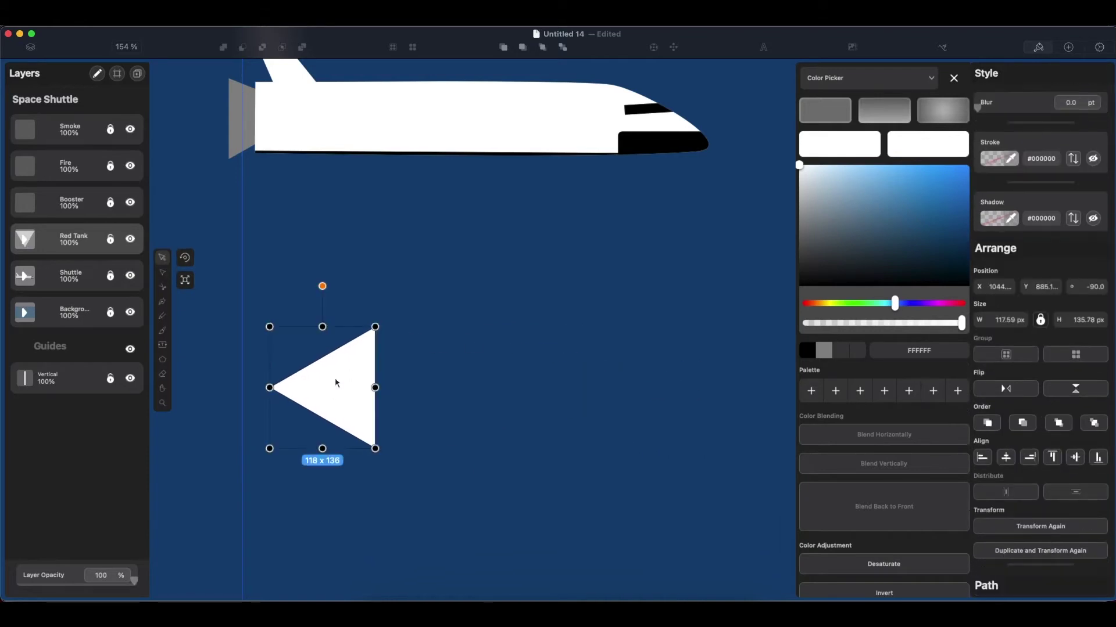
Step: Replace the triangle on the Red Tank layer with a white pentagon about 256 × 269 px, rotated 90°
{"action": "left_click", "coordinate": [163, 272]}
{"action": "left_click_drag", "start_coordinate": [211, 257], "coordinate": [465, 376]}
{"action": "left_click", "coordinate": [159, 267]}
{"action": "left_click", "coordinate": [350, 314]}
{"action": "left_click_drag", "start_coordinate": [350, 313], "coordinate": [436, 329]}
{"action": "key", "text": "super+z"}
{"action": "key", "text": "super+z"}
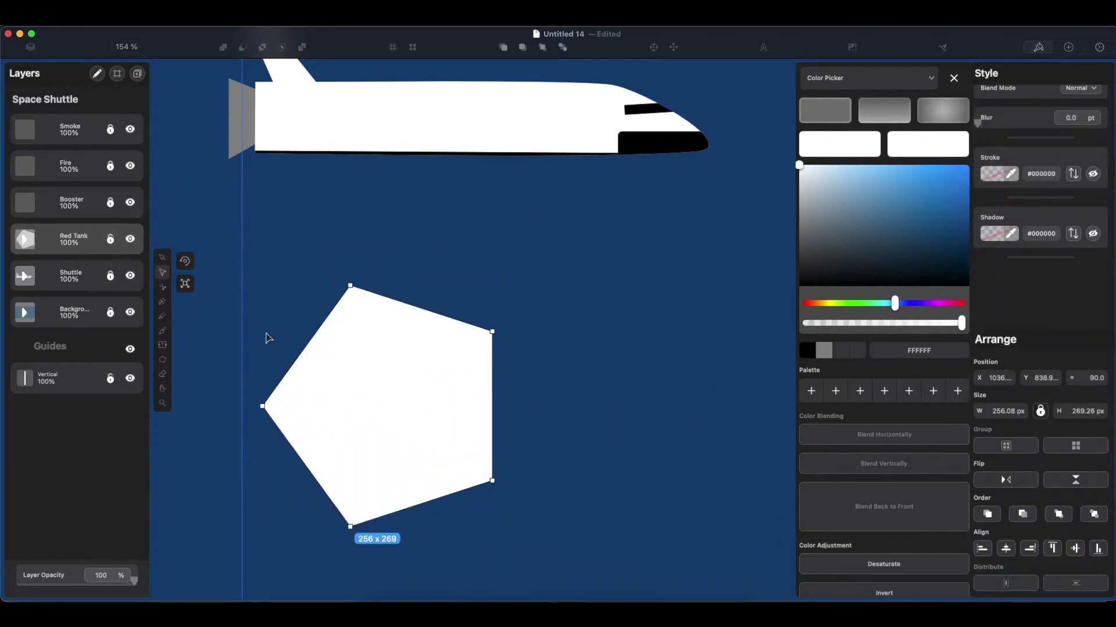
Step: Add two horizontal guides across the pentagon and align its upper and lower nodes to them
{"action": "right_click", "coordinate": [258, 339]}
{"action": "left_click", "coordinate": [299, 418]}
{"action": "right_click", "coordinate": [251, 480]}
{"action": "left_click", "coordinate": [294, 432]}
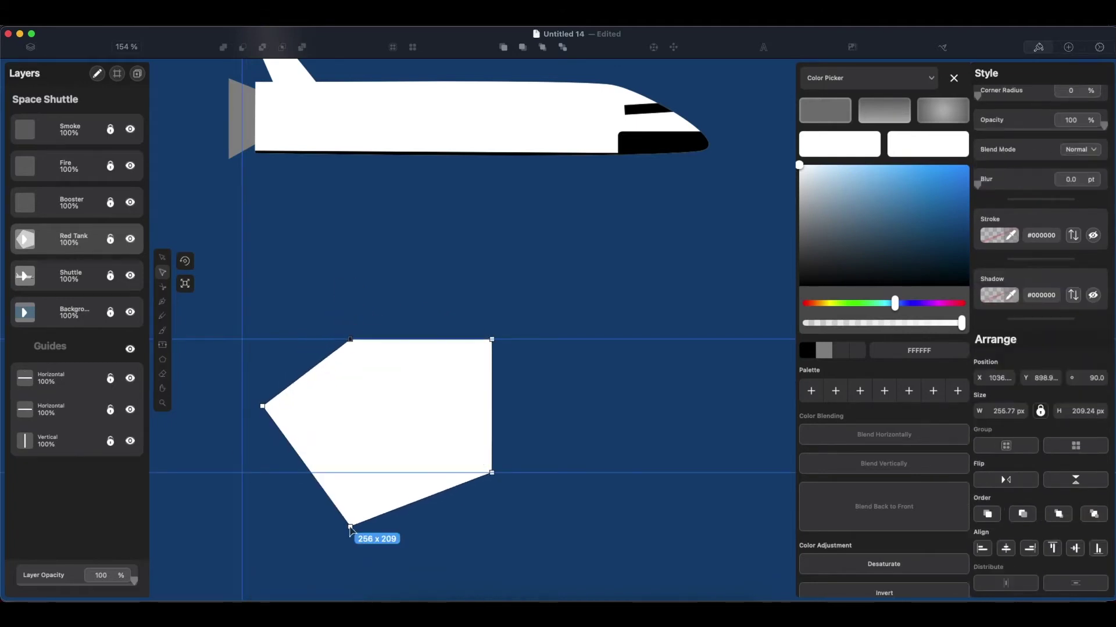
{"action": "left_click_drag", "start_coordinate": [353, 538], "coordinate": [351, 475]}
Step: Add two vertical guides and align the tank's front and rear shoulder nodes to them
{"action": "right_click", "coordinate": [365, 309]}
{"action": "left_click", "coordinate": [401, 419]}
{"action": "right_click", "coordinate": [538, 155]}
{"action": "left_click", "coordinate": [575, 265]}
{"action": "left_click_drag", "start_coordinate": [532, 474], "coordinate": [538, 473]}
{"action": "left_click_drag", "start_coordinate": [348, 472], "coordinate": [365, 473]}
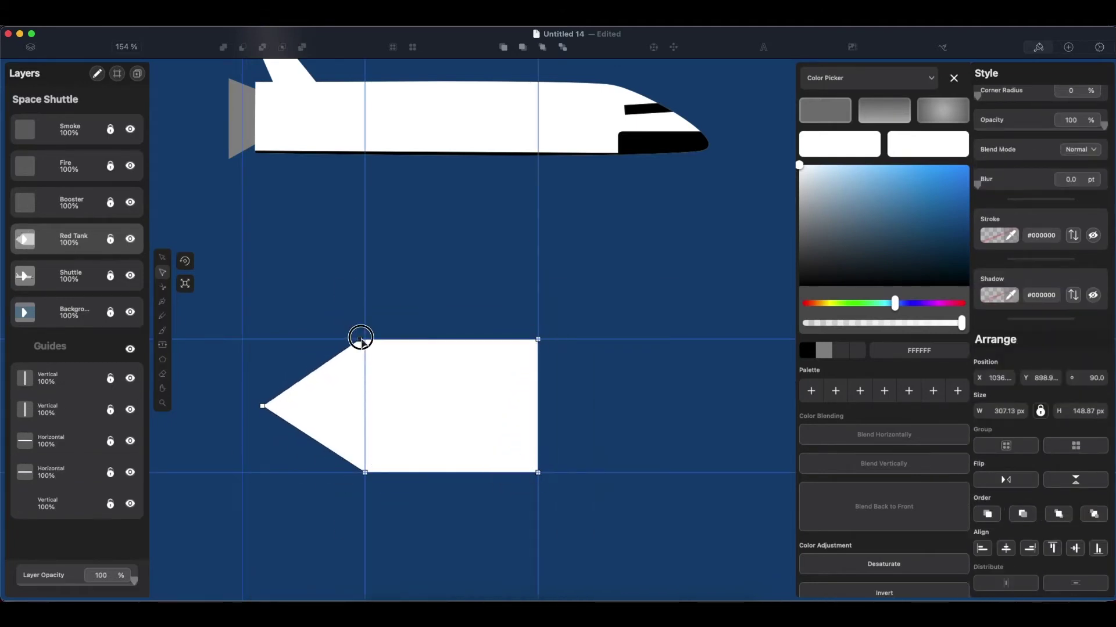
Step: Shorten the tank's pointed rear and pull its front edge out into a rounded nose
{"action": "left_click_drag", "start_coordinate": [281, 408], "coordinate": [308, 407]}
{"action": "left_click_drag", "start_coordinate": [538, 406], "coordinate": [620, 407]}
{"action": "double_click", "coordinate": [668, 407]}
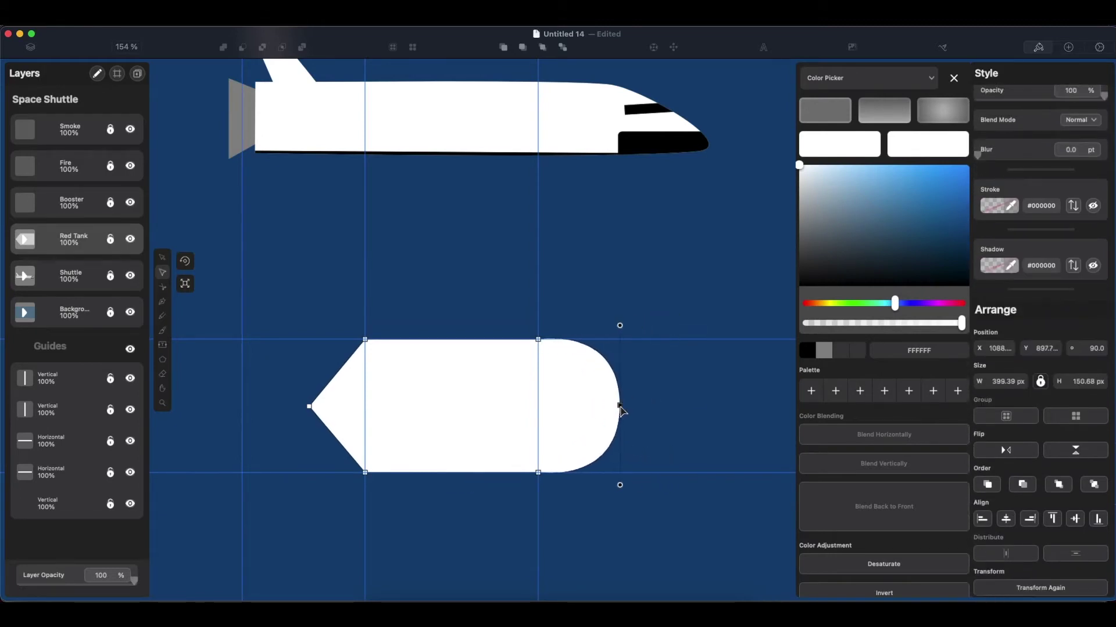
Step: Lengthen the tank to about 751 px and move it up beside the shuttle
{"action": "key", "text": "super+1"}
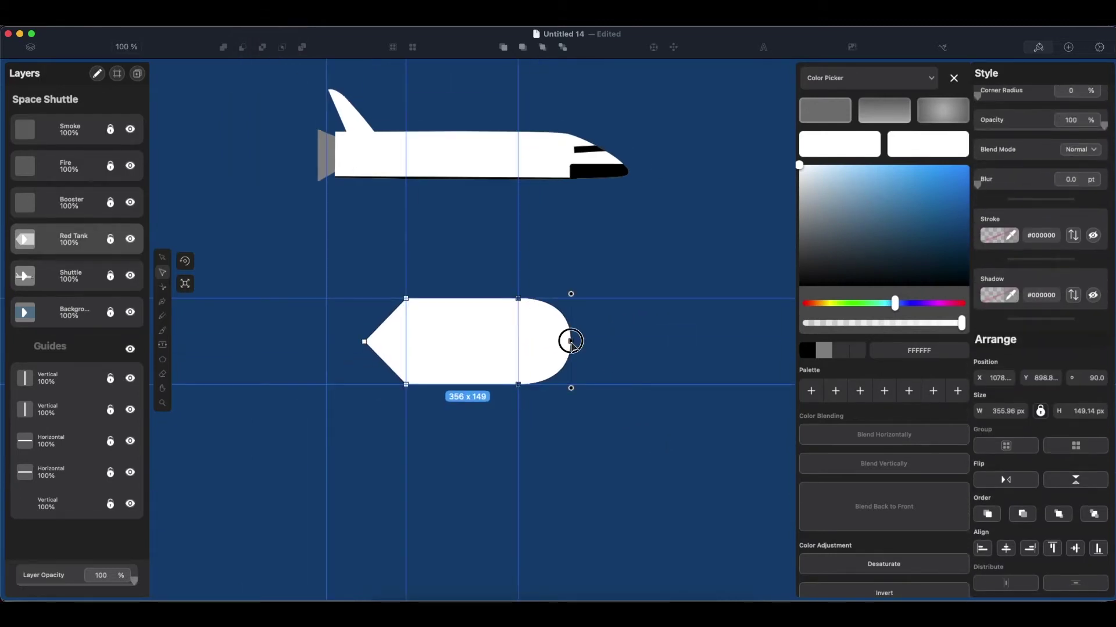
{"action": "left_click_drag", "start_coordinate": [570, 341], "coordinate": [798, 343]}
{"action": "left_click", "coordinate": [182, 214]}
{"action": "left_click_drag", "start_coordinate": [603, 343], "coordinate": [777, 157]}
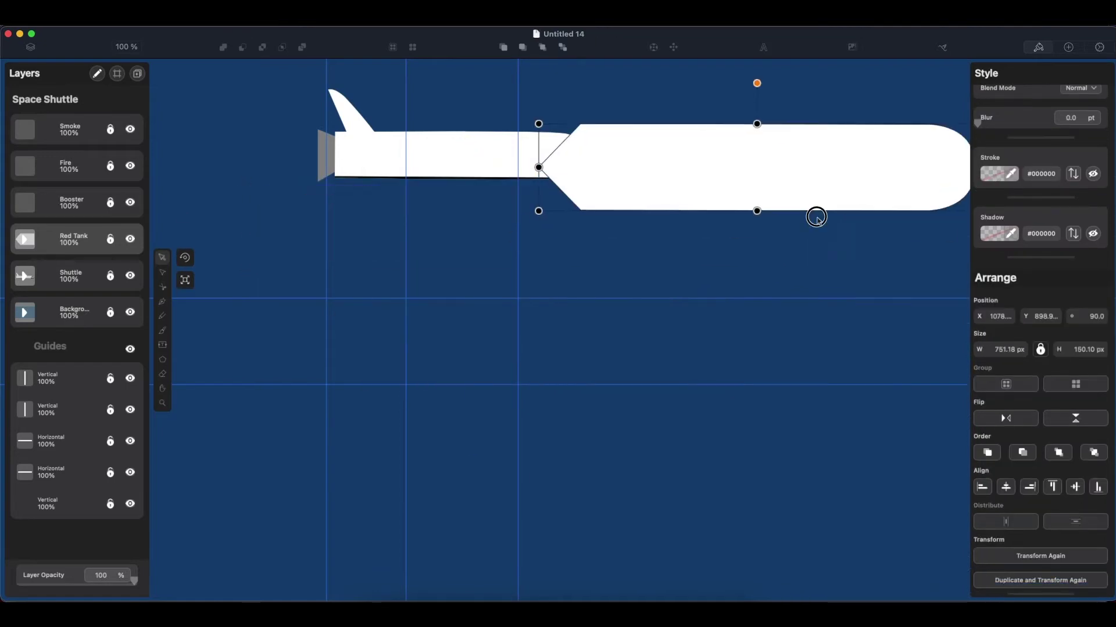
Step: Remove the guides, position the tank directly beneath the shuttle and shorten it to about 677 × 150 px
{"action": "right_click", "coordinate": [467, 317]}
{"action": "left_click", "coordinate": [526, 427]}
{"action": "right_click", "coordinate": [451, 347]}
{"action": "left_click", "coordinate": [500, 467]}
{"action": "left_click_drag", "start_coordinate": [662, 151], "coordinate": [529, 218]}
{"action": "scroll", "coordinate": [593, 378], "scroll_direction": "down", "scroll_amount": 3}
{"action": "double_click", "coordinate": [534, 215]}
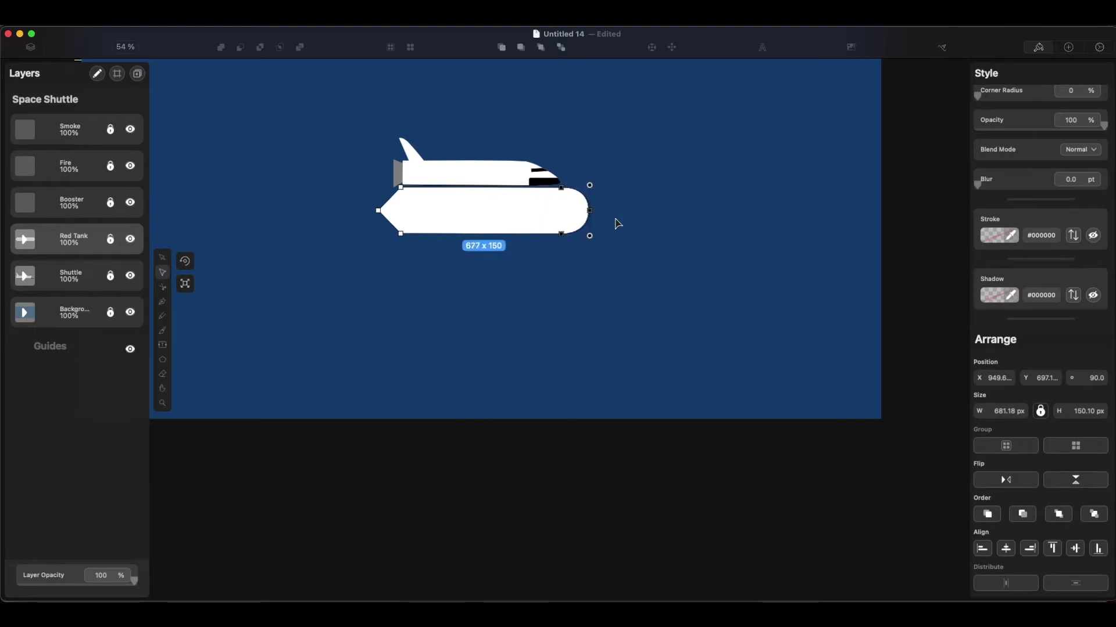
Step: Copy the gray nozzle onto the Red Tank layer and fit it to the tank's rear at about 66 × 197 px
{"action": "key", "text": "Escape"}
{"action": "left_click", "coordinate": [407, 204]}
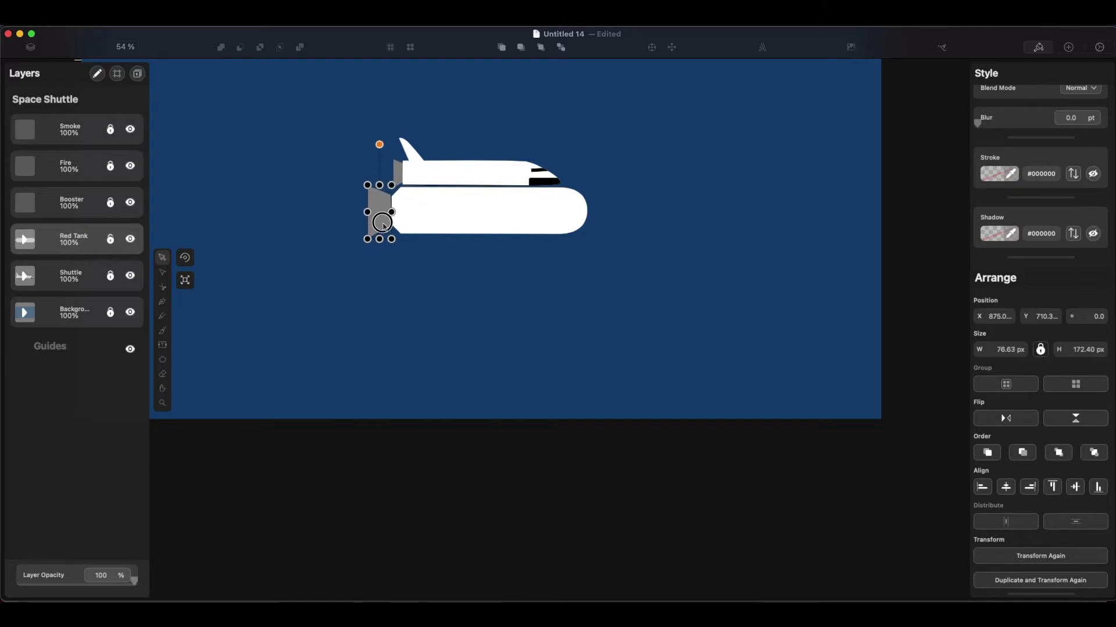
{"action": "left_click_drag", "start_coordinate": [384, 242], "coordinate": [384, 244]}
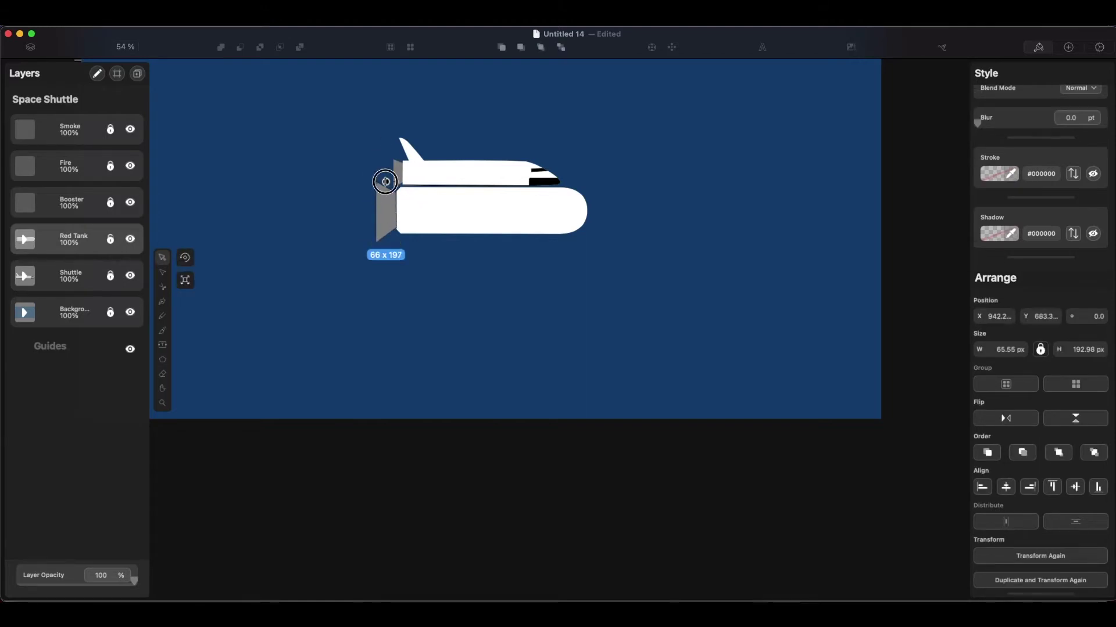
{"action": "scroll", "coordinate": [406, 217], "scroll_direction": "up", "scroll_amount": 5}
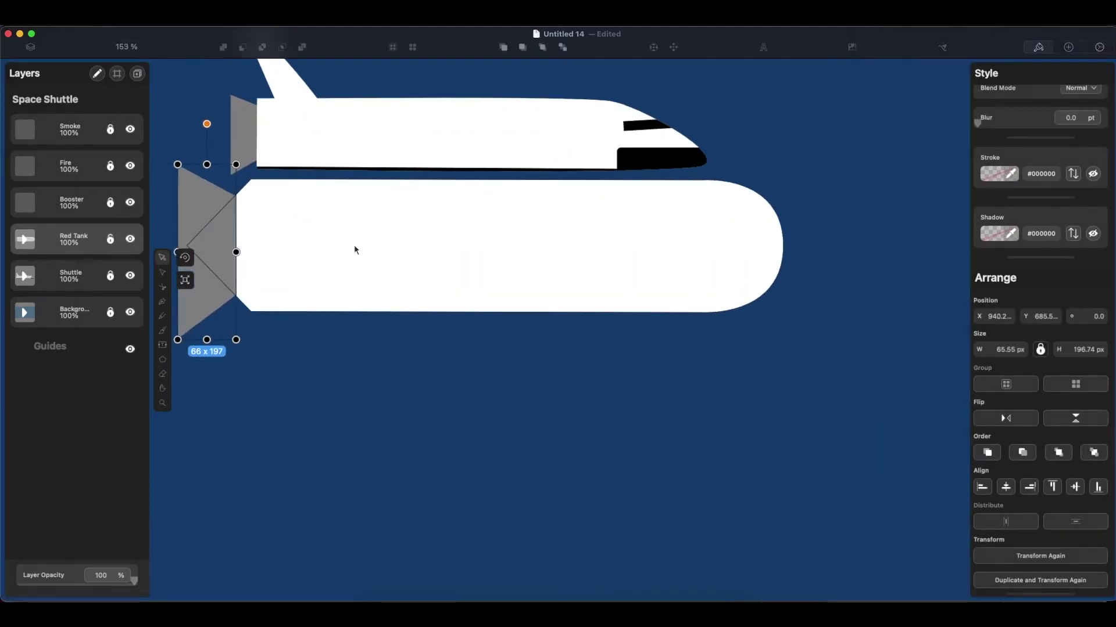
Step: Fill the tank's body with red and move the tank with its nozzle slightly up toward the shuttle
{"action": "scroll", "coordinate": [354, 246], "scroll_direction": "left", "scroll_amount": 5}
{"action": "left_click", "coordinate": [465, 279]}
{"action": "left_click", "coordinate": [992, 115]}
{"action": "left_click", "coordinate": [942, 191]}
{"action": "left_click_drag", "start_coordinate": [942, 190], "coordinate": [914, 184]}
{"action": "left_click", "coordinate": [612, 222]}
{"action": "left_click", "coordinate": [611, 221]}
{"action": "key", "text": "Escape"}
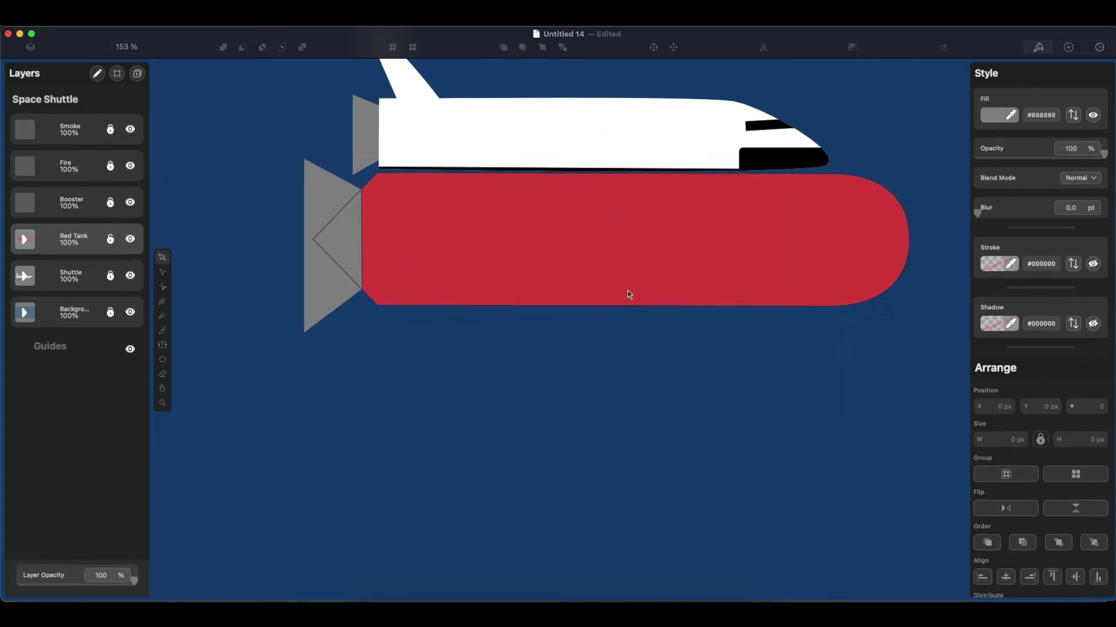
Step: Draw three small gray rectangles in the gap between the shuttle and the red tank as connectors
{"action": "scroll", "coordinate": [513, 118], "scroll_direction": "up", "scroll_amount": 5}
{"action": "left_click", "coordinate": [162, 360]}
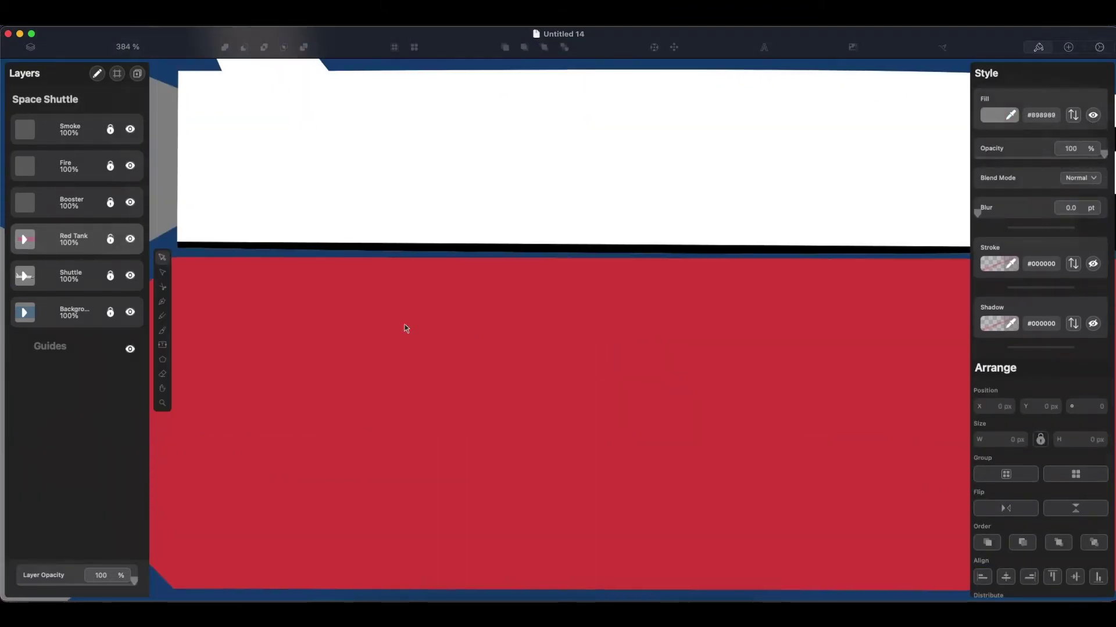
{"action": "left_click", "coordinate": [188, 248]}
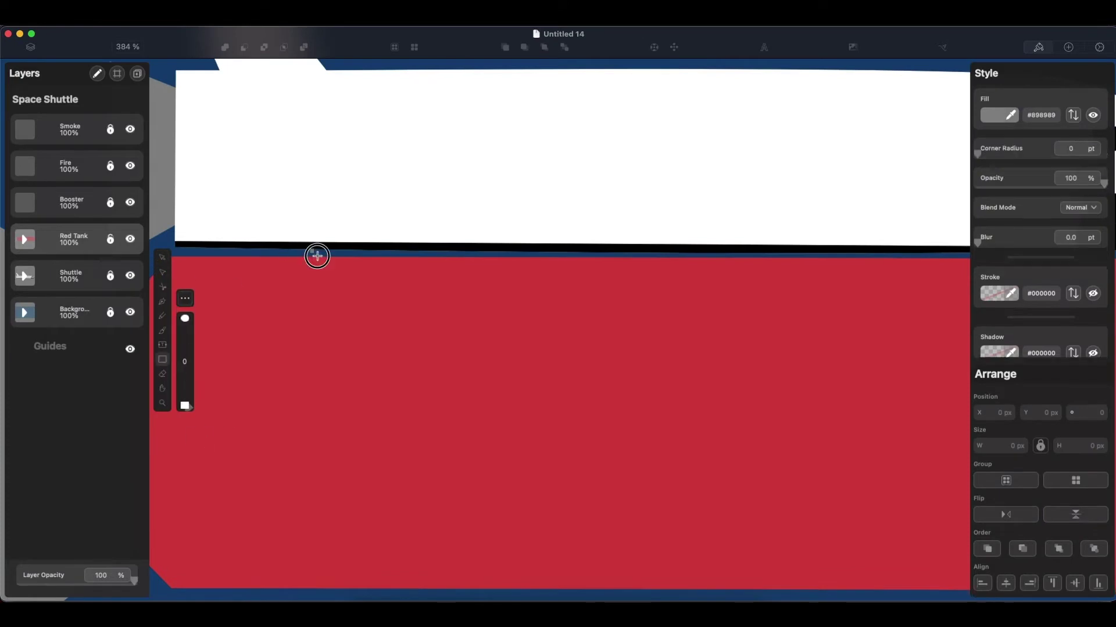
{"action": "scroll", "coordinate": [728, 270], "scroll_direction": "down", "scroll_amount": 5}
Step: Rotate the shuttle's gray nozzle by about 1.3° and collapse the Red Tank layer
{"action": "key", "text": "v"}
{"action": "left_click", "coordinate": [391, 249]}
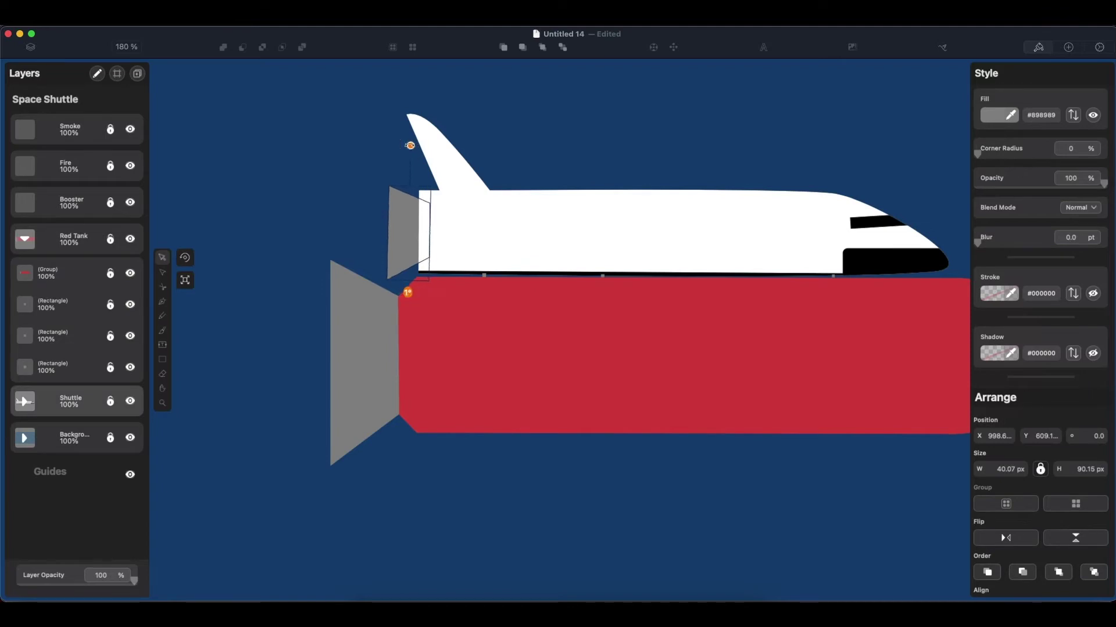
{"action": "left_click_drag", "start_coordinate": [409, 146], "coordinate": [409, 145]}
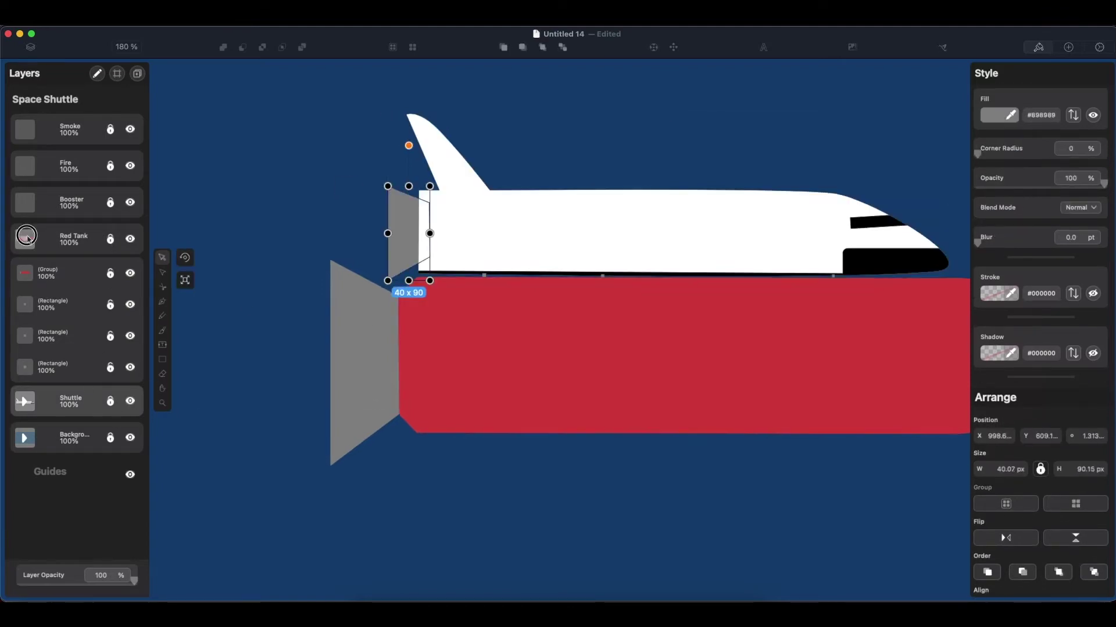
{"action": "left_click", "coordinate": [22, 239]}
Step: Draw a seven-sided polygon on the Booster layer, turn it point down and stretch it to about 74 × 341 px
{"action": "scroll", "coordinate": [188, 272], "scroll_direction": "down", "scroll_amount": 5}
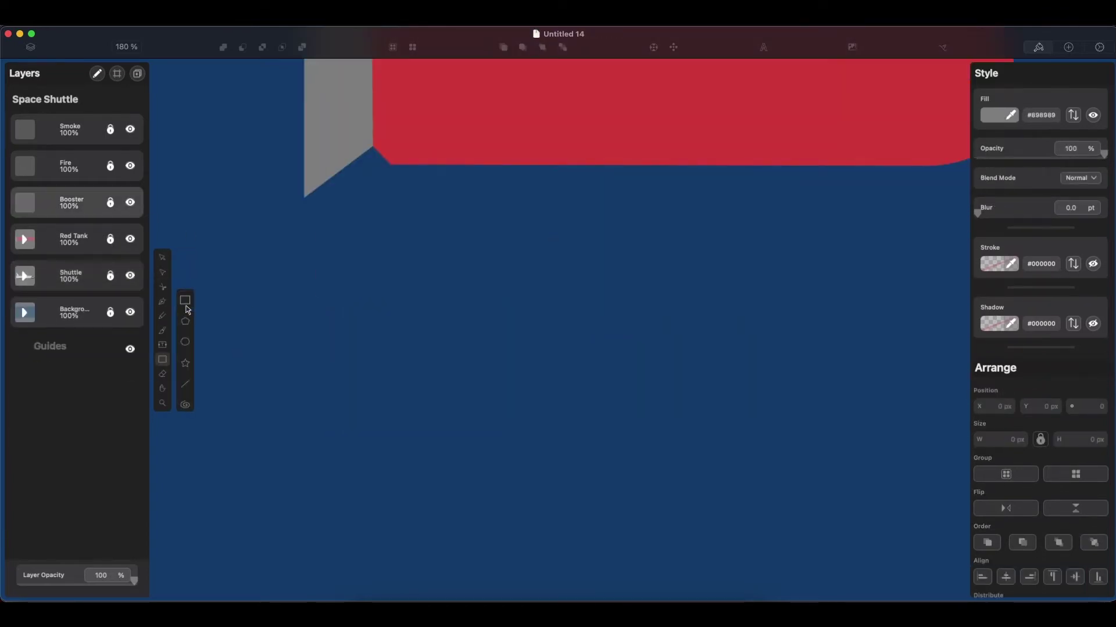
{"action": "mouse_move", "coordinate": [229, 220]}
{"action": "left_mouse_down"}
{"action": "mouse_move", "coordinate": [396, 296]}
{"action": "mouse_move", "coordinate": [512, 410]}
{"action": "left_mouse_up"}
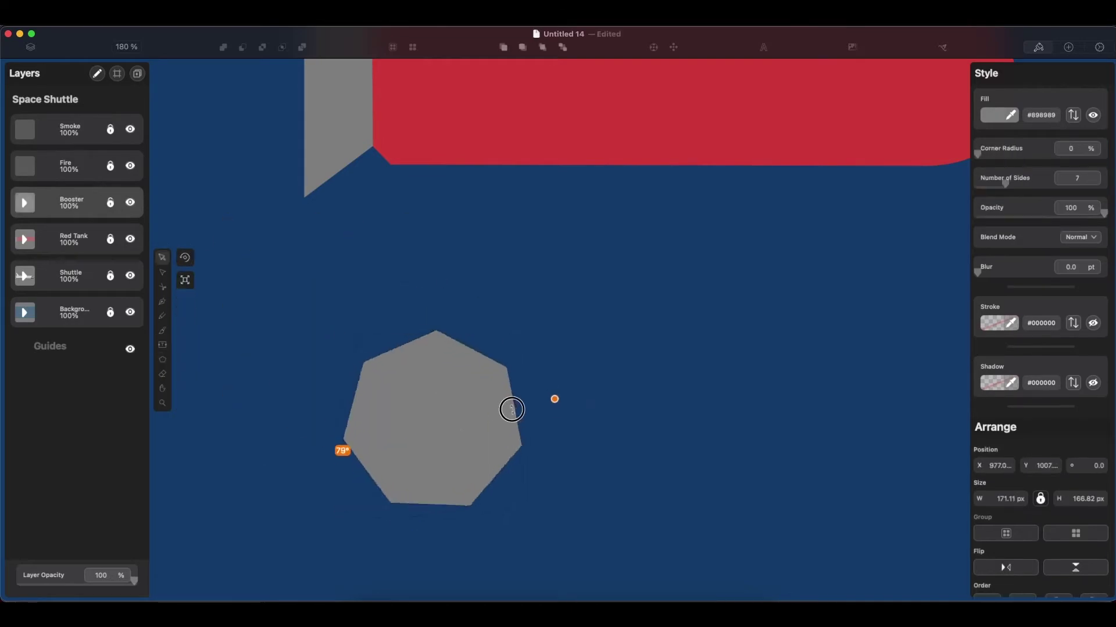
{"action": "left_click_drag", "start_coordinate": [429, 510], "coordinate": [398, 535]}
{"action": "left_click_drag", "start_coordinate": [338, 370], "coordinate": [431, 274]}
Step: Add two closely spaced vertical guides and move the polygon's lower points onto and between them to form a narrow pointed end
{"action": "right_click", "coordinate": [649, 256]}
{"action": "left_click", "coordinate": [692, 349]}
{"action": "right_click", "coordinate": [676, 231]}
{"action": "left_click", "coordinate": [721, 323]}
{"action": "double_click", "coordinate": [506, 282]}
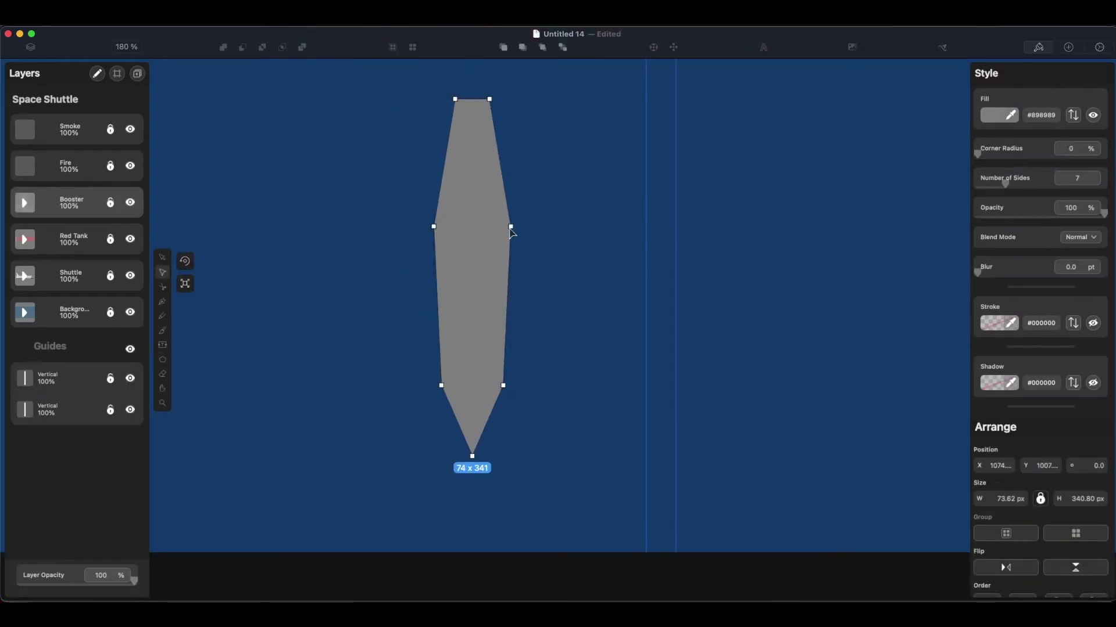
{"action": "left_click_drag", "start_coordinate": [506, 282], "coordinate": [675, 279]}
{"action": "left_click_drag", "start_coordinate": [503, 386], "coordinate": [676, 430]}
{"action": "left_click_drag", "start_coordinate": [442, 385], "coordinate": [647, 423]}
{"action": "left_click_drag", "start_coordinate": [472, 457], "coordinate": [661, 516]}
Step: Add two horizontal guides and align the polygon's side points to them to form the booster's straight body
{"action": "right_click", "coordinate": [468, 465]}
{"action": "left_click", "coordinate": [511, 420]}
{"action": "right_click", "coordinate": [329, 198]}
{"action": "left_click", "coordinate": [363, 284]}
{"action": "left_click_drag", "start_coordinate": [541, 323], "coordinate": [647, 282]}
{"action": "left_click_drag", "start_coordinate": [511, 226], "coordinate": [681, 145]}
{"action": "left_click_drag", "start_coordinate": [435, 224], "coordinate": [566, 152]}
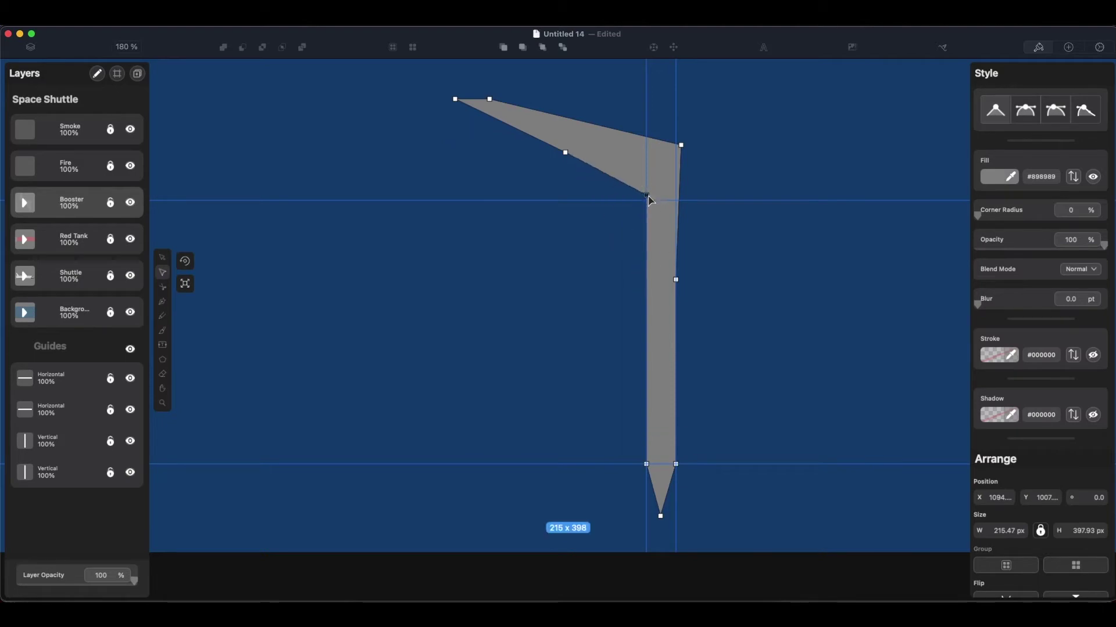
{"action": "left_click", "coordinate": [729, 250]}
Step: Add outer vertical guides and position the remaining points to flare the booster's tail, sizing it to about 44 × 298 px
{"action": "right_click", "coordinate": [634, 145]}
{"action": "left_click", "coordinate": [674, 242]}
{"action": "right_click", "coordinate": [583, 167]}
{"action": "left_click", "coordinate": [525, 274]}
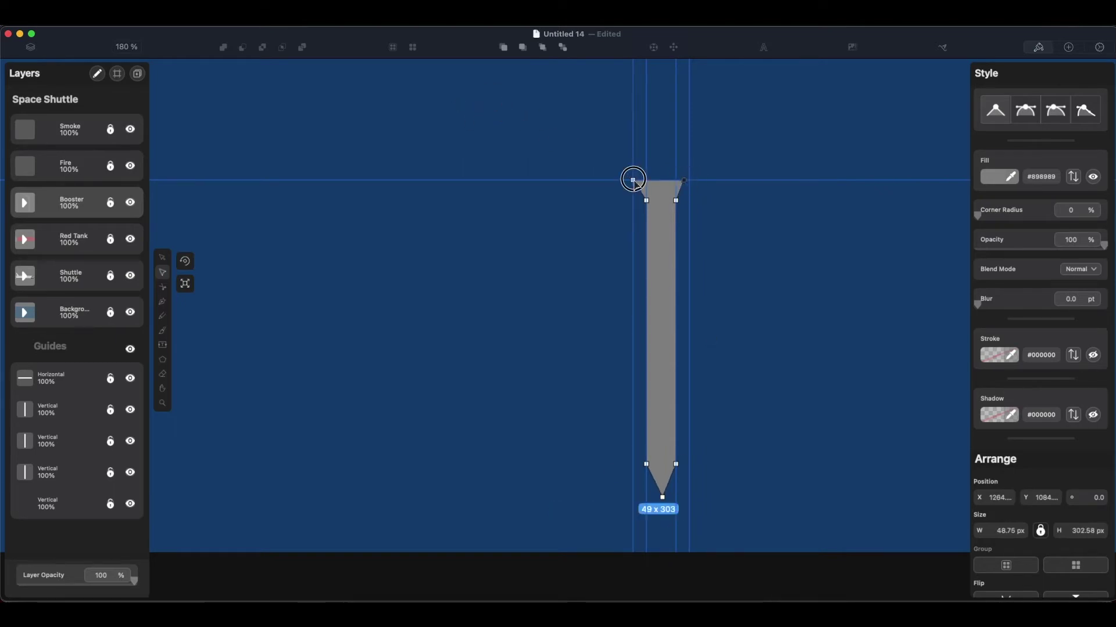
{"action": "left_click", "coordinate": [667, 530]}
Step: Fill the booster with white #FFFFFF
{"action": "scroll", "coordinate": [557, 446], "scroll_direction": "down", "scroll_amount": 5}
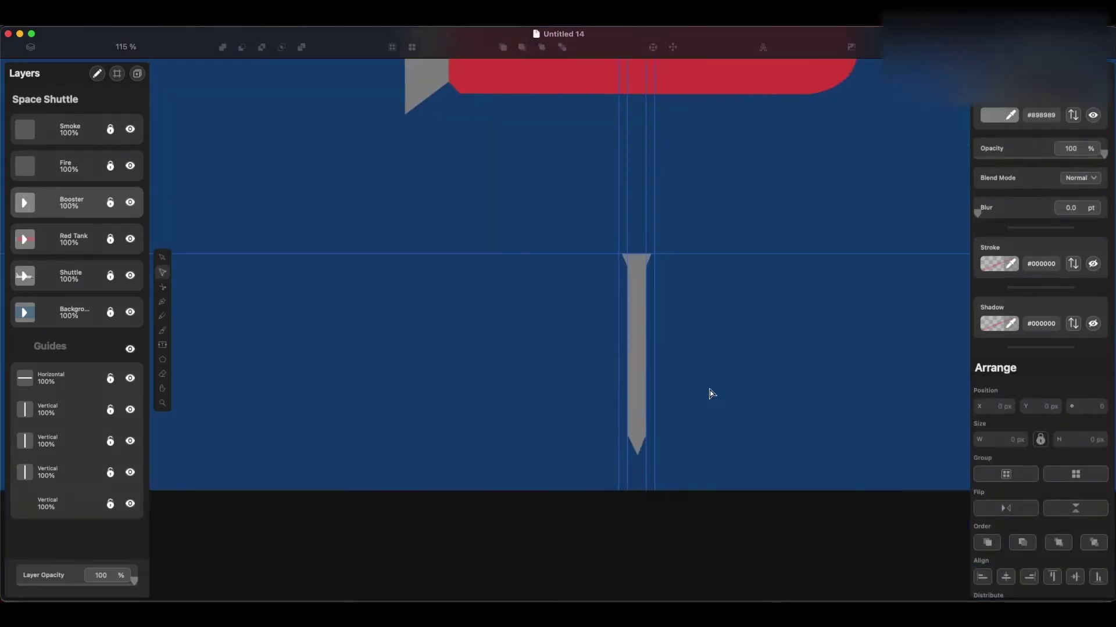
{"action": "scroll", "coordinate": [633, 305], "scroll_direction": "up", "scroll_amount": 3}
{"action": "left_click", "coordinate": [640, 505]}
{"action": "left_click", "coordinate": [990, 116]}
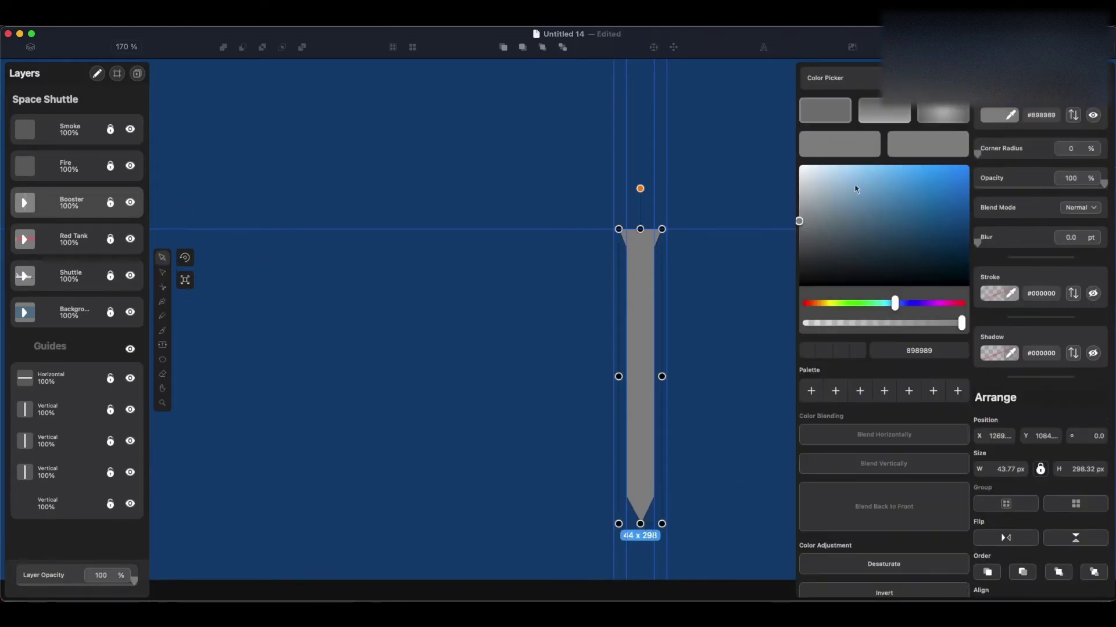
{"action": "left_click", "coordinate": [839, 144]}
Step: Turn the booster horizontal, place it over the tank at about 361 × 53 px and remove the vertical guides
{"action": "scroll", "coordinate": [812, 291], "scroll_direction": "down", "scroll_amount": 5}
{"action": "left_click_drag", "start_coordinate": [626, 438], "coordinate": [596, 455]}
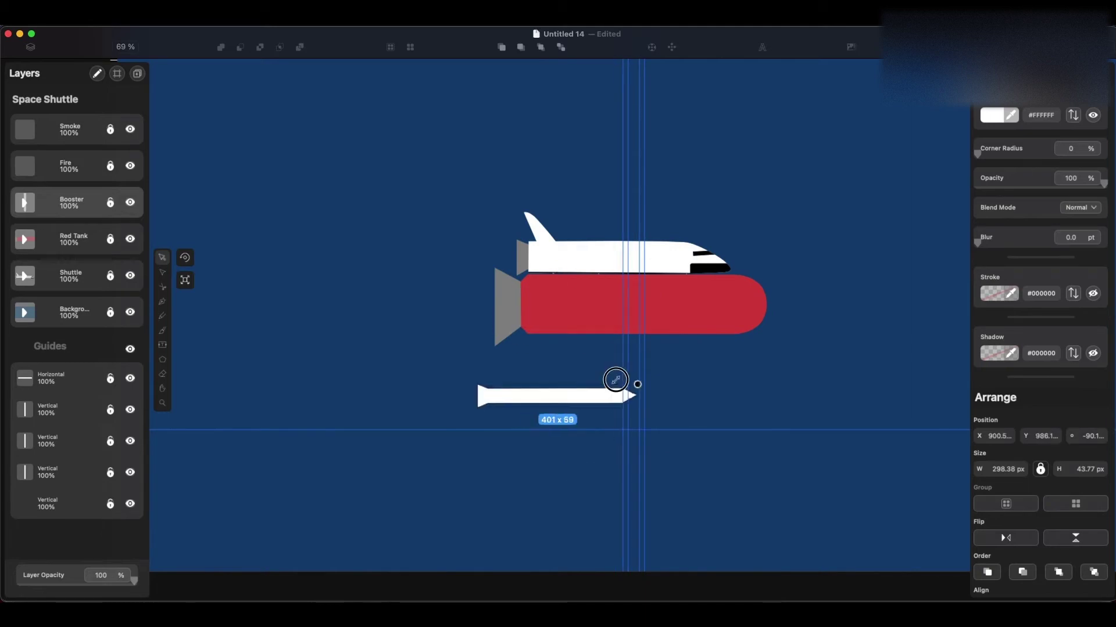
{"action": "scroll", "coordinate": [616, 314], "scroll_direction": "up", "scroll_amount": 5}
{"action": "right_click", "coordinate": [524, 344]}
{"action": "left_click", "coordinate": [575, 467]}
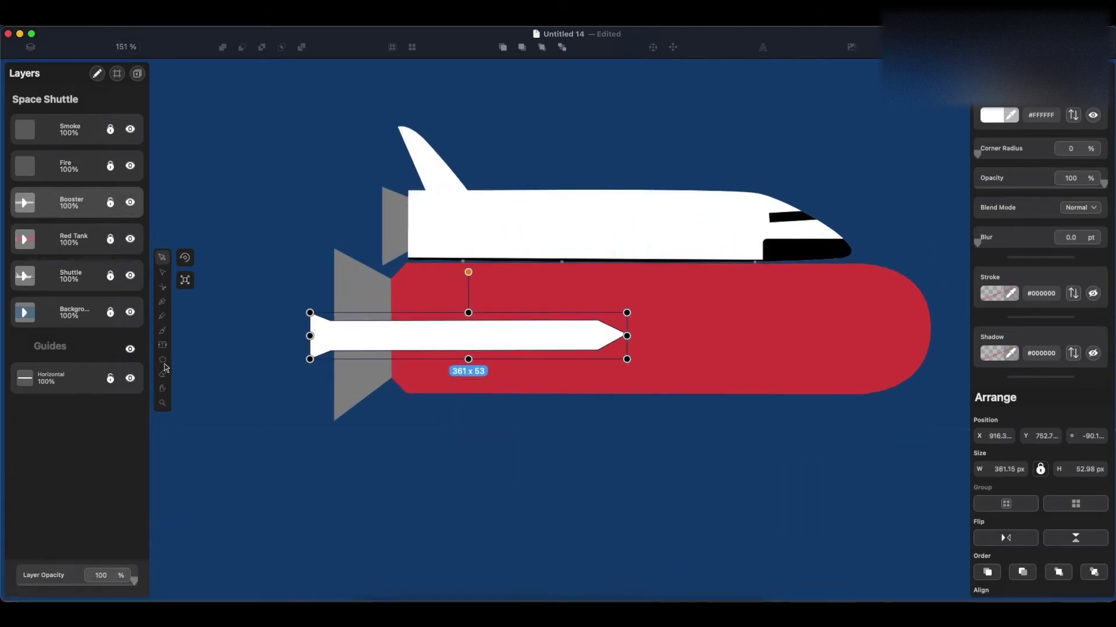
Step: Lengthen the booster by pulling its pointed front end forward along the red tank
{"action": "left_click_drag", "start_coordinate": [598, 326], "coordinate": [646, 340]}
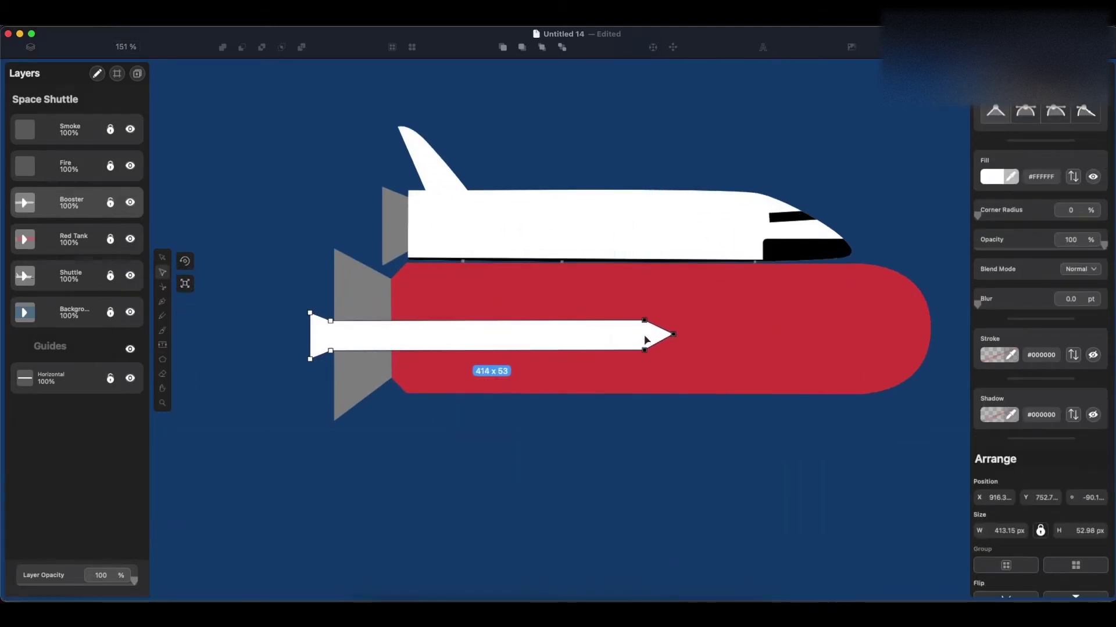
{"action": "left_click_drag", "start_coordinate": [674, 335], "coordinate": [680, 337]}
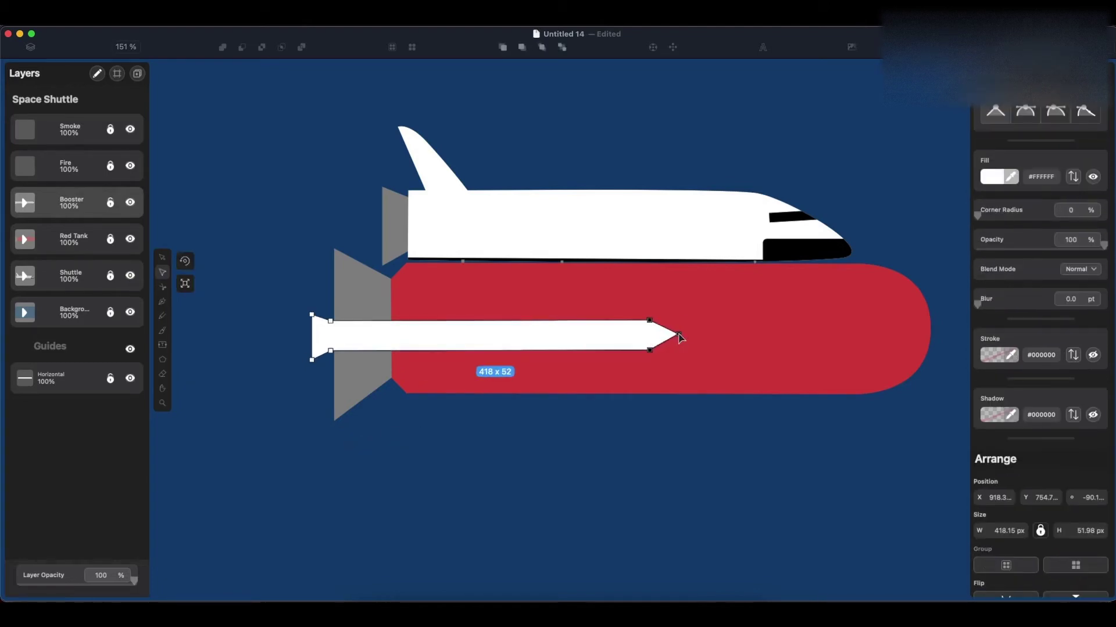
{"action": "left_click", "coordinate": [161, 262]}
{"action": "left_click", "coordinate": [691, 430]}
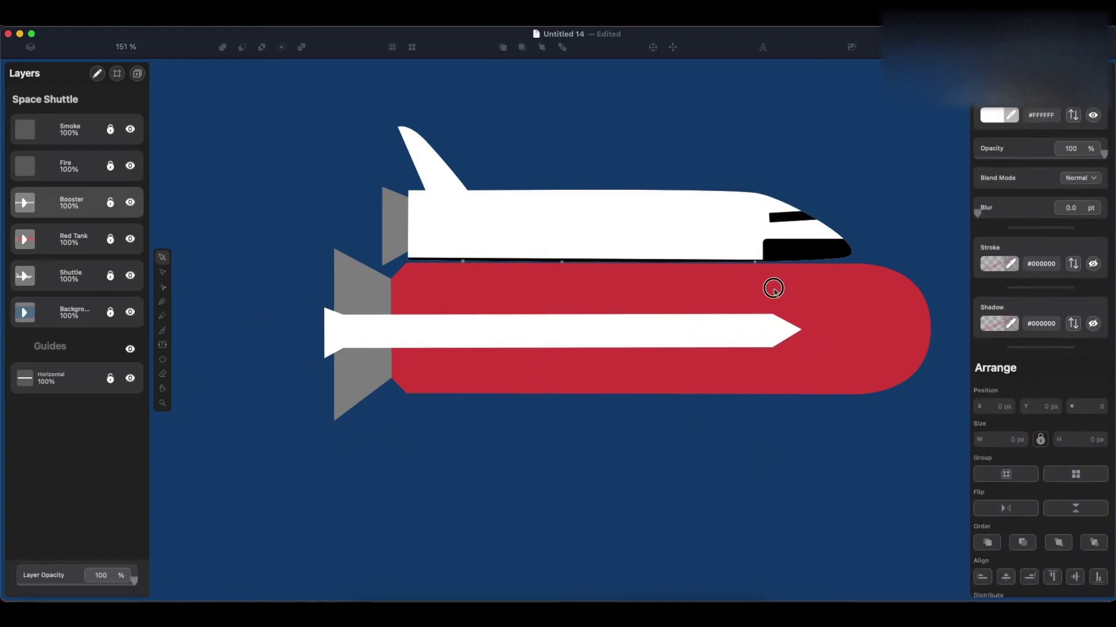
Step: Select the shuttle, tank and booster across their layers and rotate them together slightly counterclockwise
{"action": "key", "text": "super+0"}
{"action": "left_click", "coordinate": [95, 329]}
{"action": "key", "text": "super+a"}
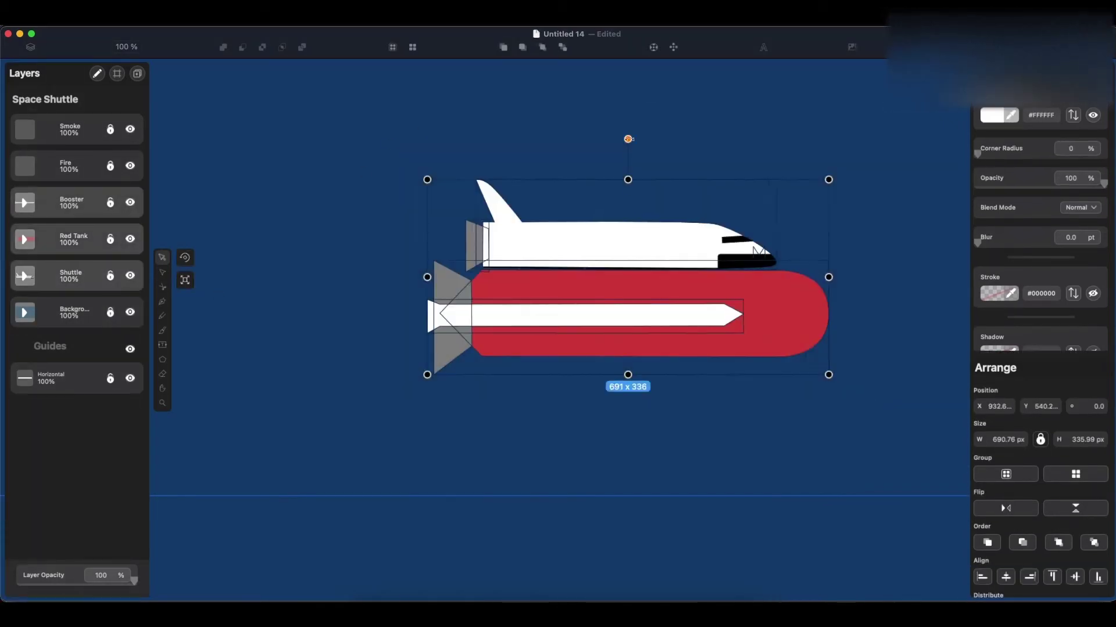
{"action": "left_click", "coordinate": [705, 451]}
{"action": "key", "text": "super+a"}
{"action": "key", "text": "super+y"}
{"action": "key", "text": "super+y"}
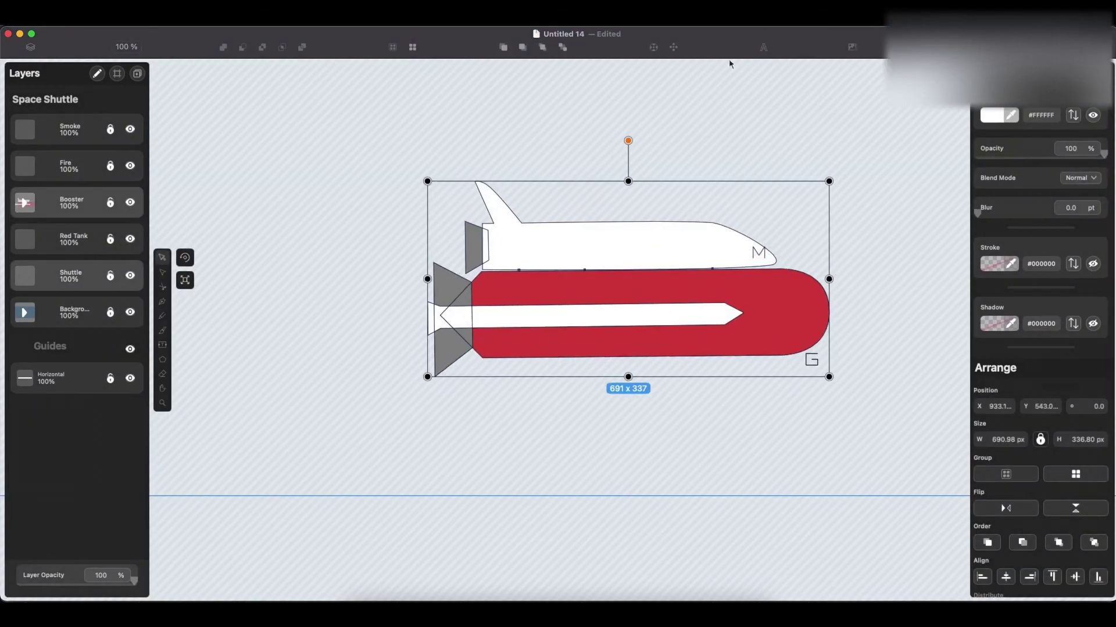
{"action": "left_click", "coordinate": [394, 247]}
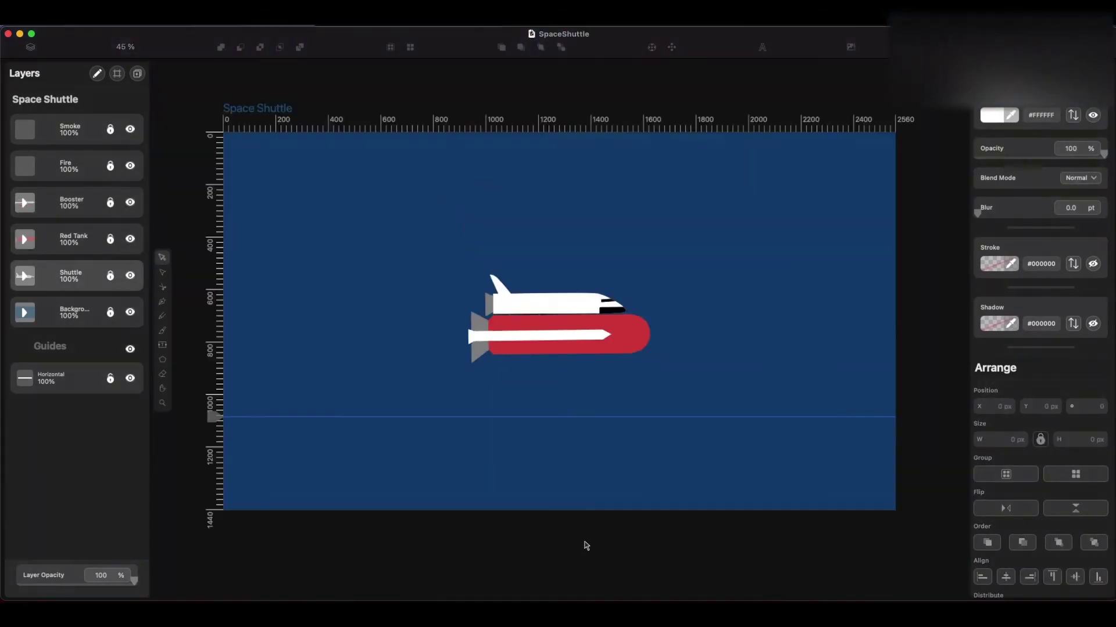
Step: Remove the horizontal guide and draw a tall orange #FF6D00 rectangle about 263 × 927 px on the Fire layer
{"action": "right_click", "coordinate": [214, 414]}
{"action": "left_click", "coordinate": [247, 542]}
{"action": "left_click", "coordinate": [164, 360]}
{"action": "mouse_move", "coordinate": [268, 220]}
{"action": "left_mouse_down"}
{"action": "mouse_move", "coordinate": [341, 443]}
{"action": "mouse_move", "coordinate": [337, 463]}
{"action": "left_mouse_up"}
Step: Draw a yellow #FFFF00 rectangle about 164 × 925 px over the orange one and center the two on each other
{"action": "left_click_drag", "start_coordinate": [282, 220], "coordinate": [325, 464]}
{"action": "left_click_drag", "start_coordinate": [817, 303], "coordinate": [830, 303]}
{"action": "type", "text": "FFF00"}
{"action": "key", "text": "Return"}
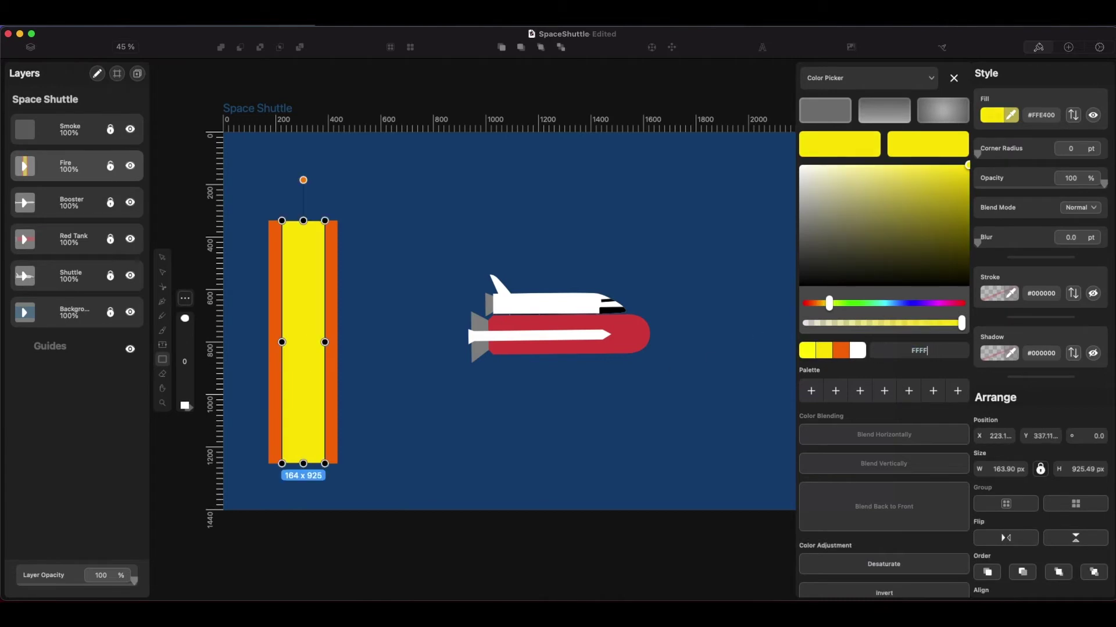
{"action": "scroll", "coordinate": [1077, 580], "scroll_direction": "down", "scroll_amount": 2}
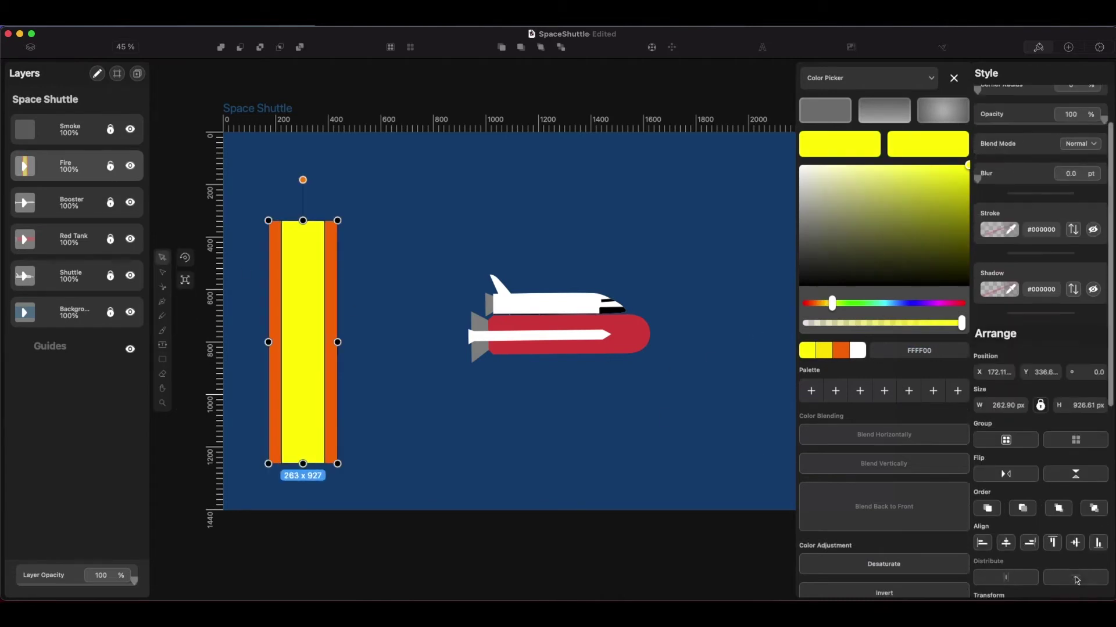
Step: Narrow the orange rectangle's upper end and add points midway along its sides to give it a flared flame shape
{"action": "left_click", "coordinate": [163, 275]}
{"action": "left_click", "coordinate": [275, 349]}
{"action": "left_click_drag", "start_coordinate": [268, 221], "coordinate": [308, 164]}
{"action": "key", "text": "super+z"}
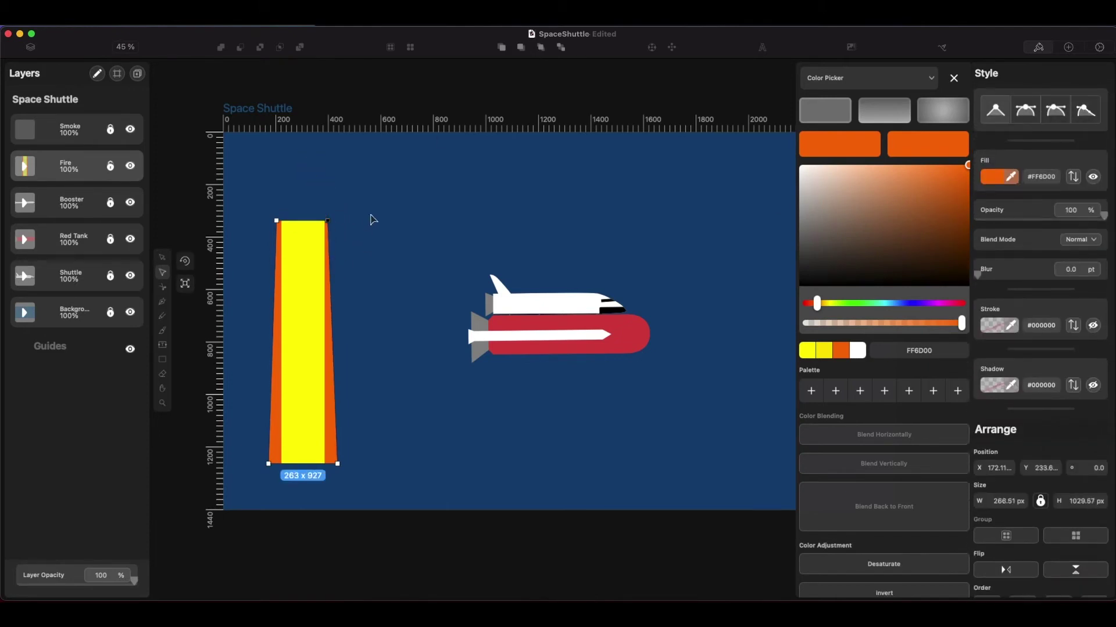
{"action": "left_click", "coordinate": [333, 355]}
Step: Group the yellow and orange shapes, rotate them 90° and fit the flame behind the shuttle's nozzle at about 659 × 96 px
{"action": "key", "text": "v"}
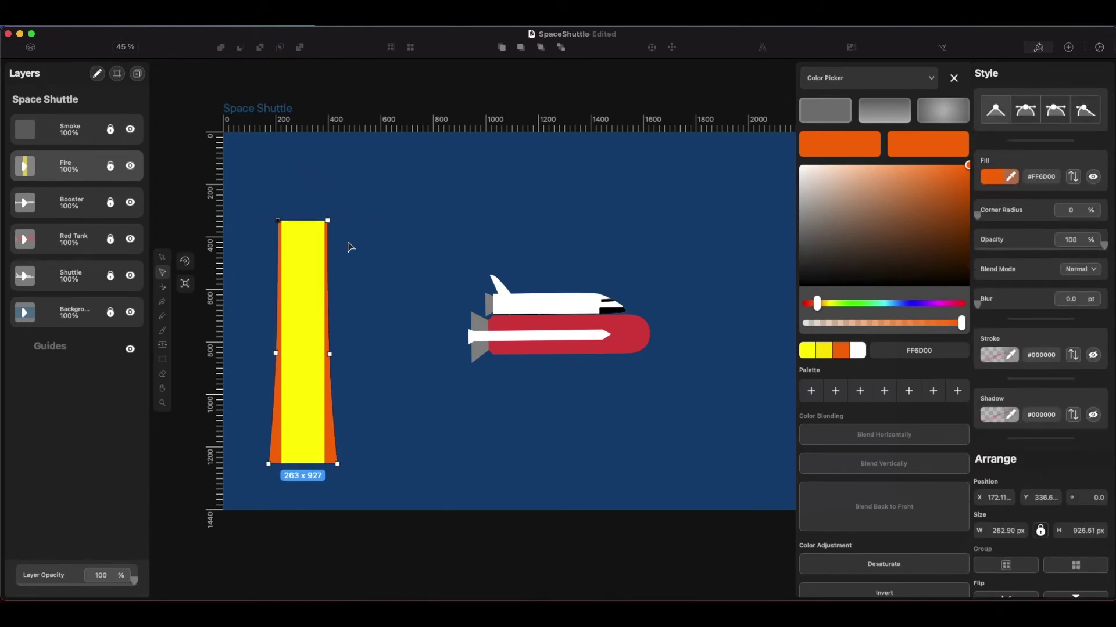
{"action": "left_click", "coordinate": [318, 349]}
{"action": "left_click", "coordinate": [333, 375], "text": "shift"}
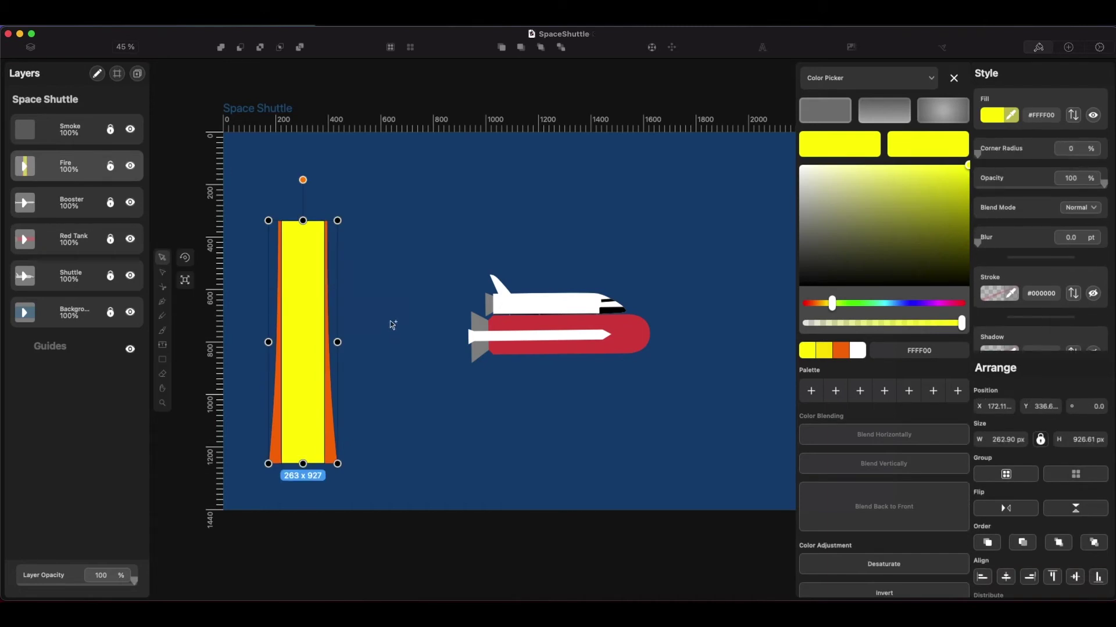
{"action": "left_click_drag", "start_coordinate": [336, 220], "coordinate": [249, 368]}
{"action": "scroll", "coordinate": [249, 372], "scroll_direction": "up", "scroll_amount": 5}
{"action": "left_click_drag", "start_coordinate": [241, 295], "coordinate": [263, 270]}
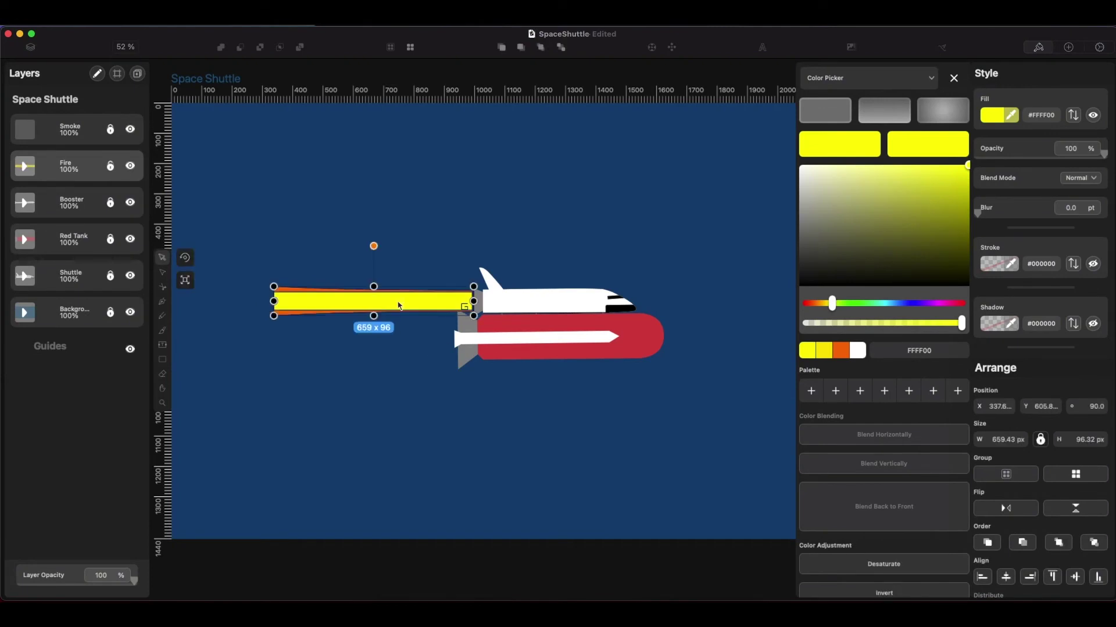
Step: Add a second flame about 659 × 195 px behind the tank's nozzle and place the Fire layer below the Shuttle layer
{"action": "left_click_drag", "start_coordinate": [399, 305], "coordinate": [361, 375]}
{"action": "key", "text": "super+shift+bracketleft"}
{"action": "left_click", "coordinate": [423, 402]}
{"action": "key", "text": "super+a"}
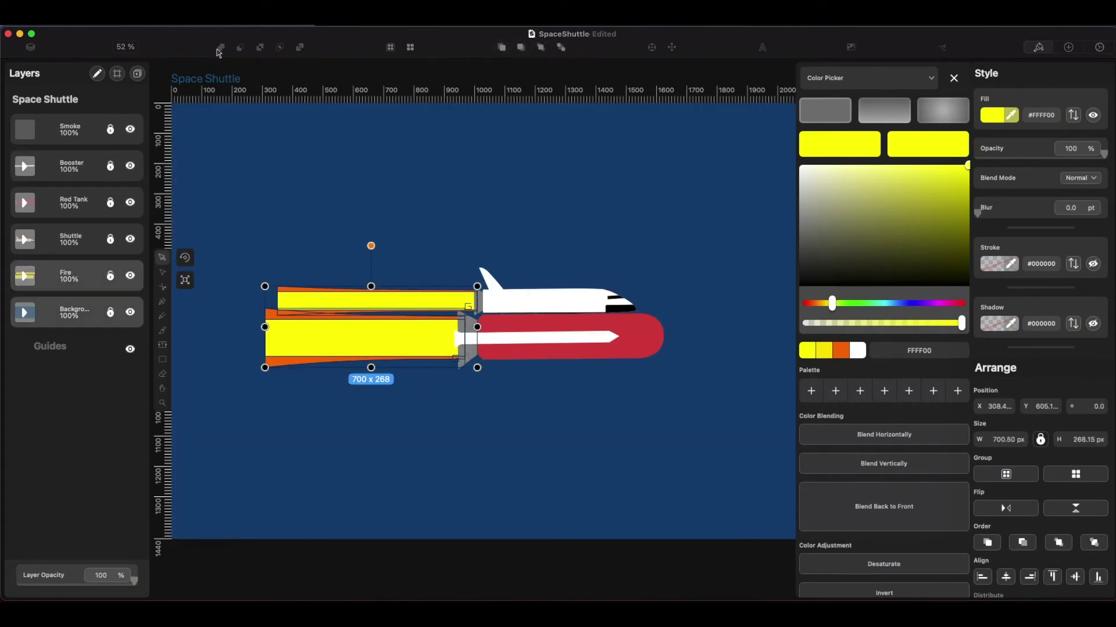
Step: Shift both flames to meet their nozzles, undoing the stray moves of the tank's flame
{"action": "left_click", "coordinate": [666, 266]}
{"action": "left_click_drag", "start_coordinate": [438, 306], "coordinate": [235, 395]}
{"action": "key", "text": "super+z"}
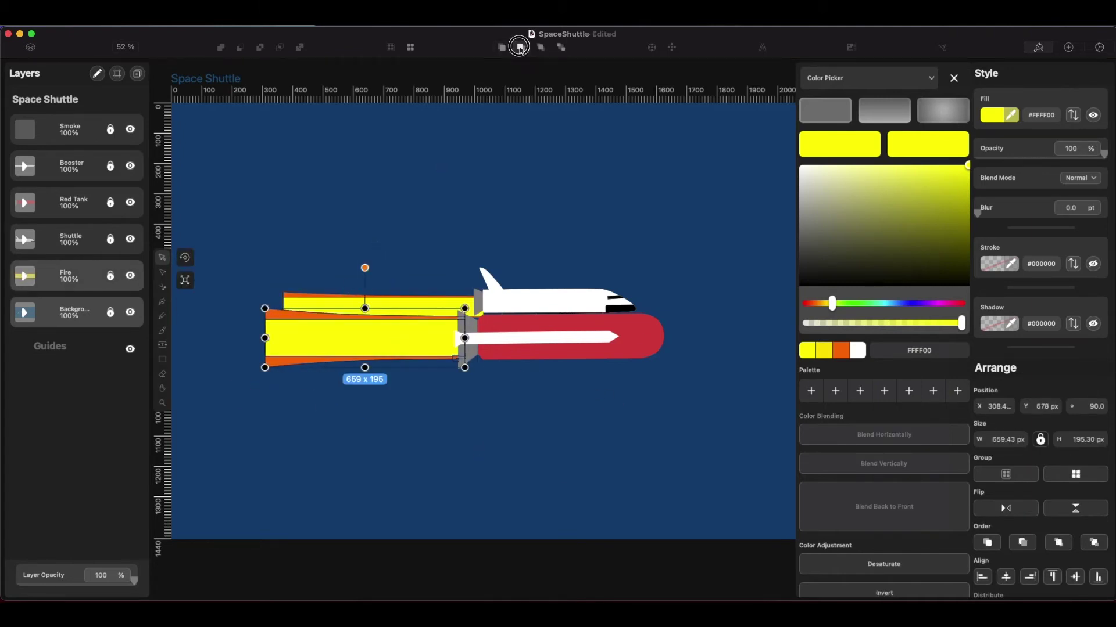
{"action": "key", "text": "super+z"}
{"action": "key", "text": "super+z"}
{"action": "key", "text": "super+z"}
{"action": "key", "text": "super+z"}
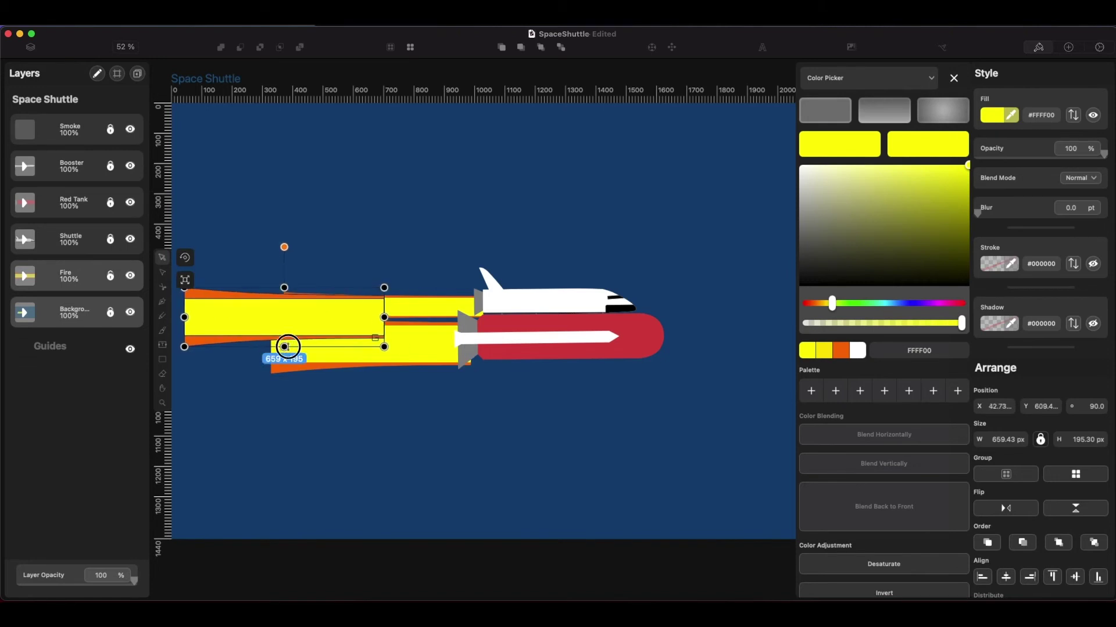
{"action": "key", "text": "super+z"}
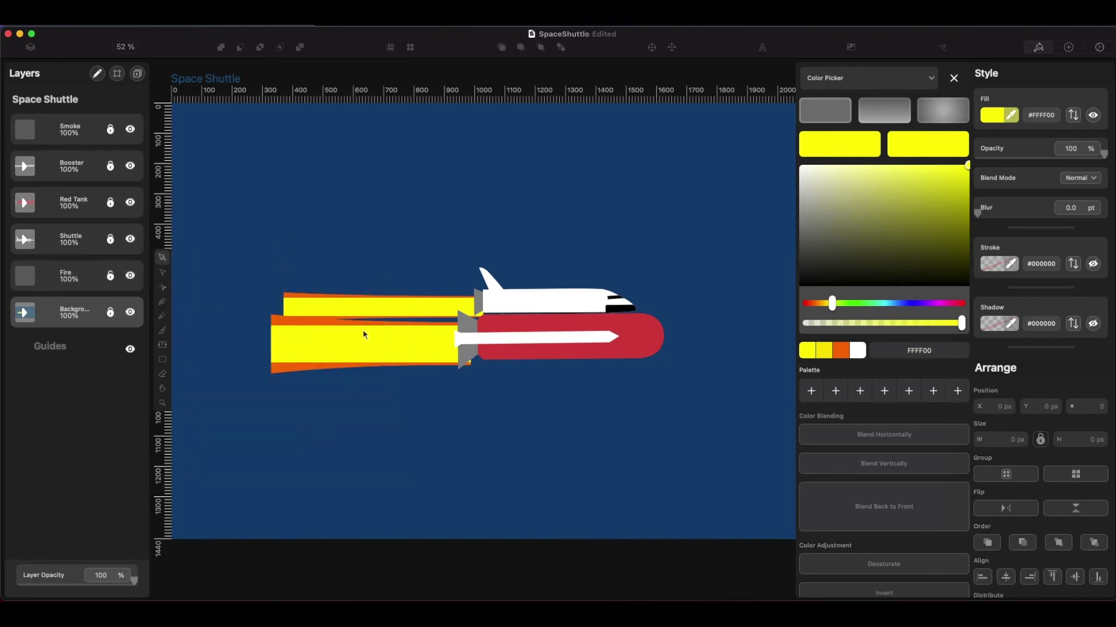
Step: Move both flames from the Background layer into the Fire layer
{"action": "left_click", "coordinate": [953, 78]}
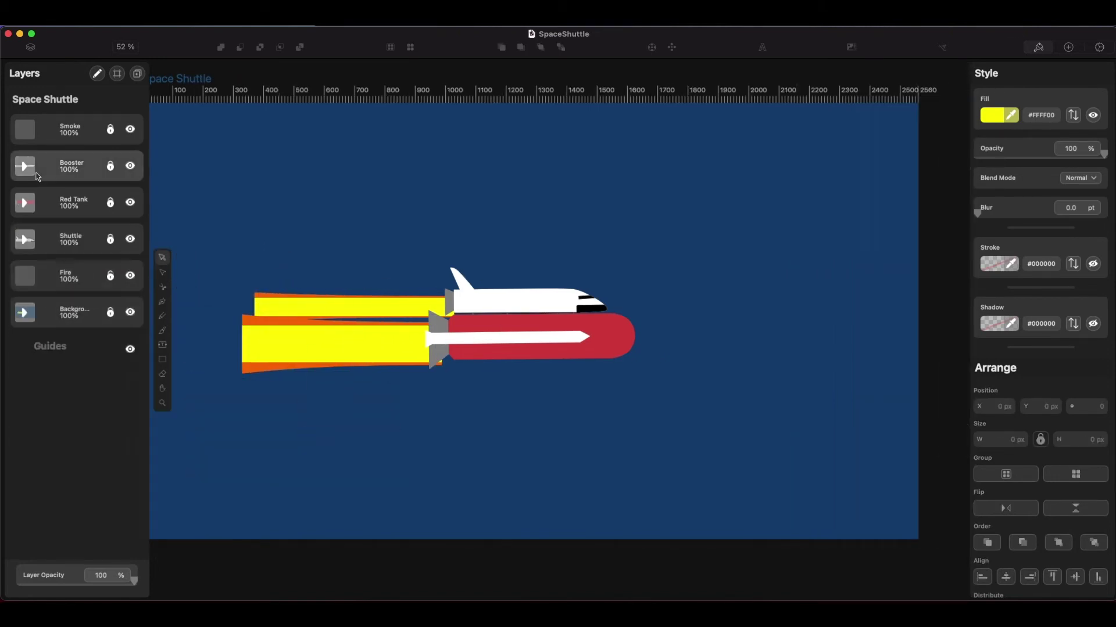
{"action": "left_click", "coordinate": [131, 167]}
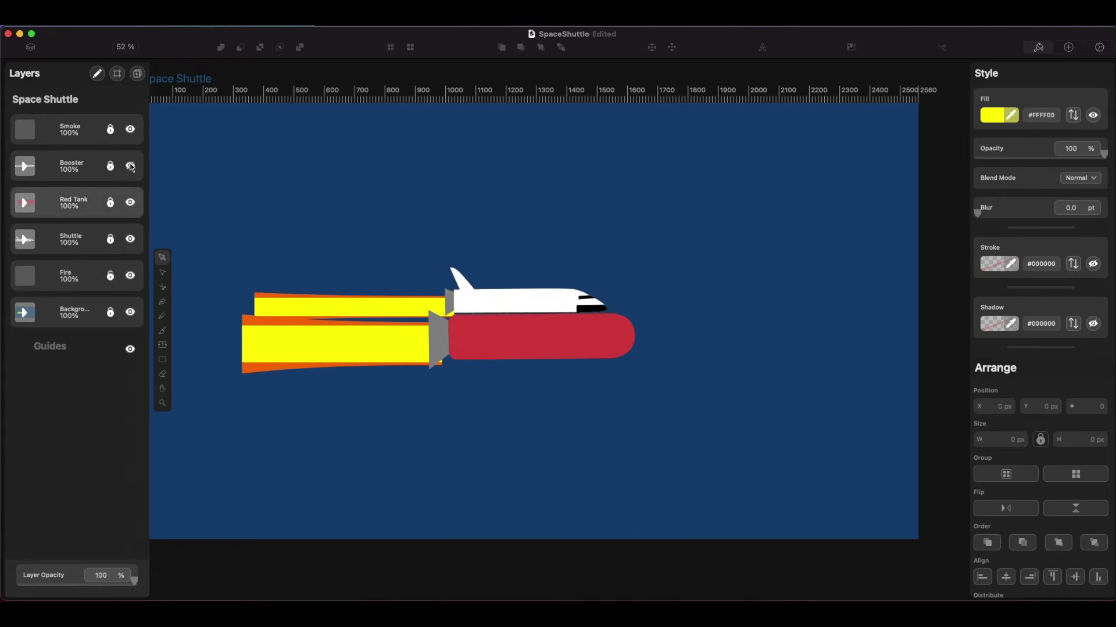
{"action": "left_click", "coordinate": [82, 324]}
{"action": "left_click_drag", "start_coordinate": [58, 347], "coordinate": [61, 292]}
{"action": "left_click", "coordinate": [32, 284]}
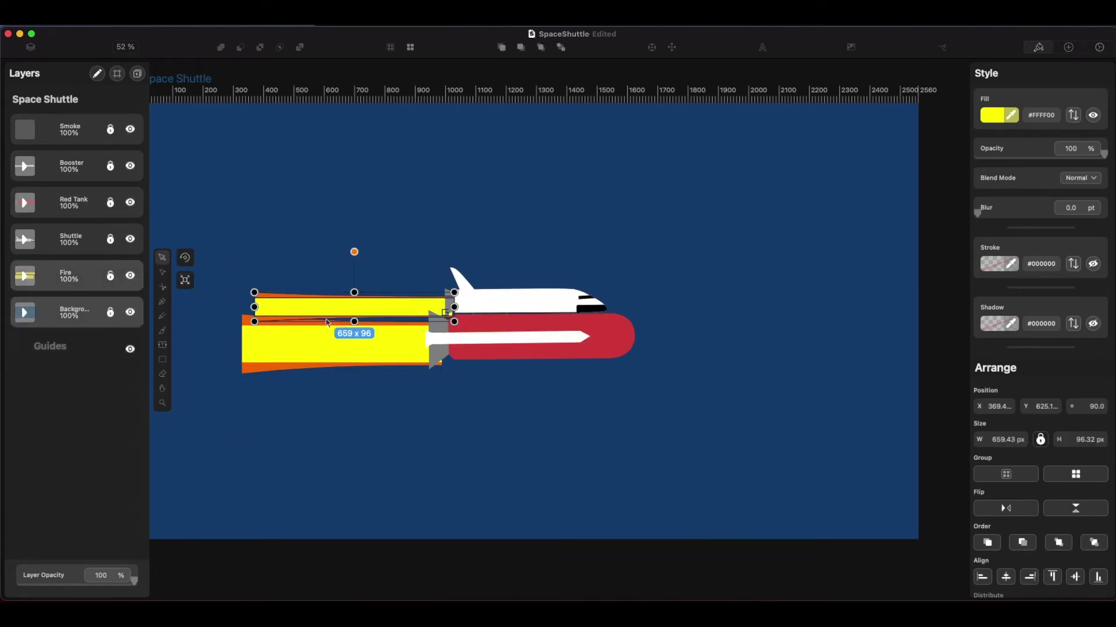
Step: Select the tank's flame and nudge it slightly up and back to line up with the tank's nozzle
{"action": "scroll", "coordinate": [370, 320], "scroll_direction": "up", "scroll_amount": 5}
{"action": "left_click", "coordinate": [338, 379], "text": "shift"}
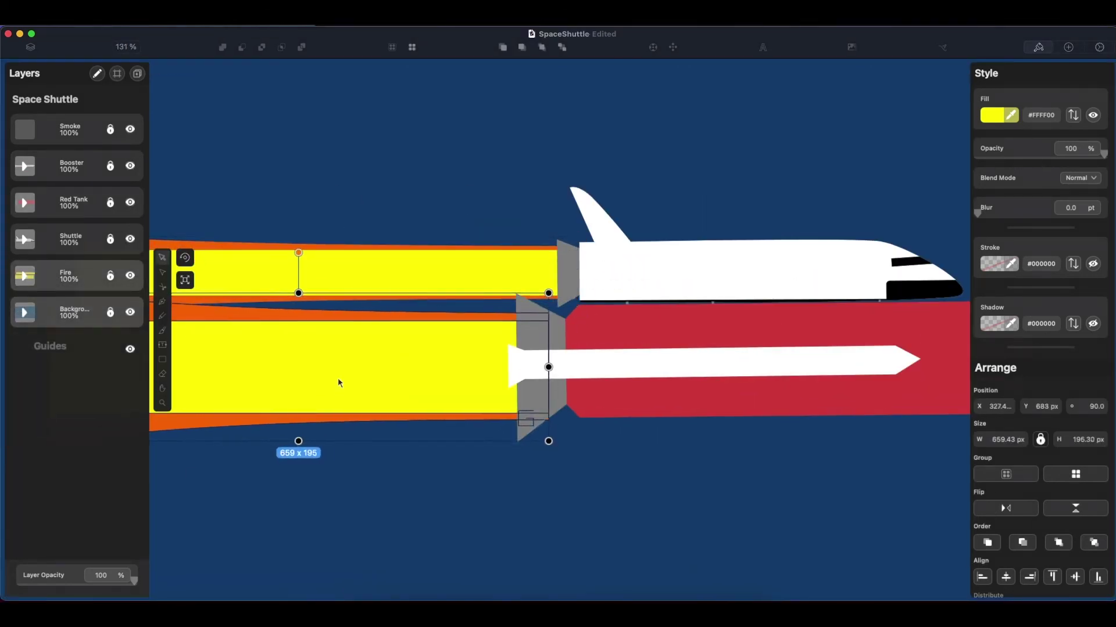
{"action": "scroll", "coordinate": [270, 459], "scroll_direction": "left", "scroll_amount": 5}
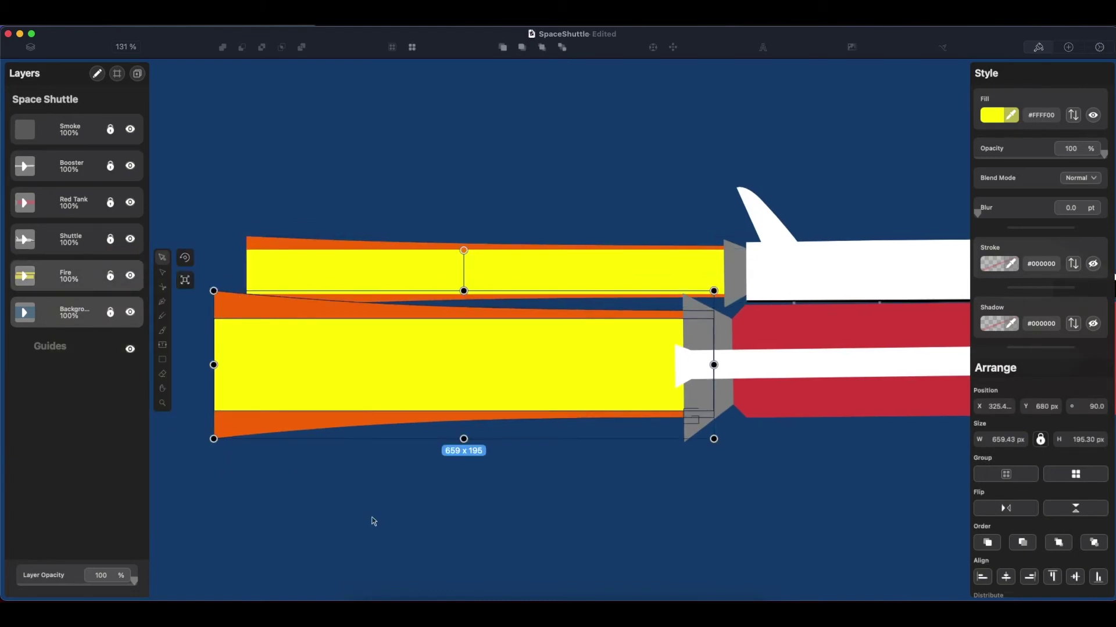
Step: Set the fill to grey #838382 and try an ellipse about 216 × 110 px at the flames' tail on the Smoke layer
{"action": "key", "text": "e"}
{"action": "scroll", "coordinate": [930, 325], "scroll_direction": "down", "scroll_amount": 3}
{"action": "left_click", "coordinate": [1000, 115]}
{"action": "left_click", "coordinate": [78, 140]}
{"action": "left_click_drag", "start_coordinate": [413, 286], "coordinate": [518, 361]}
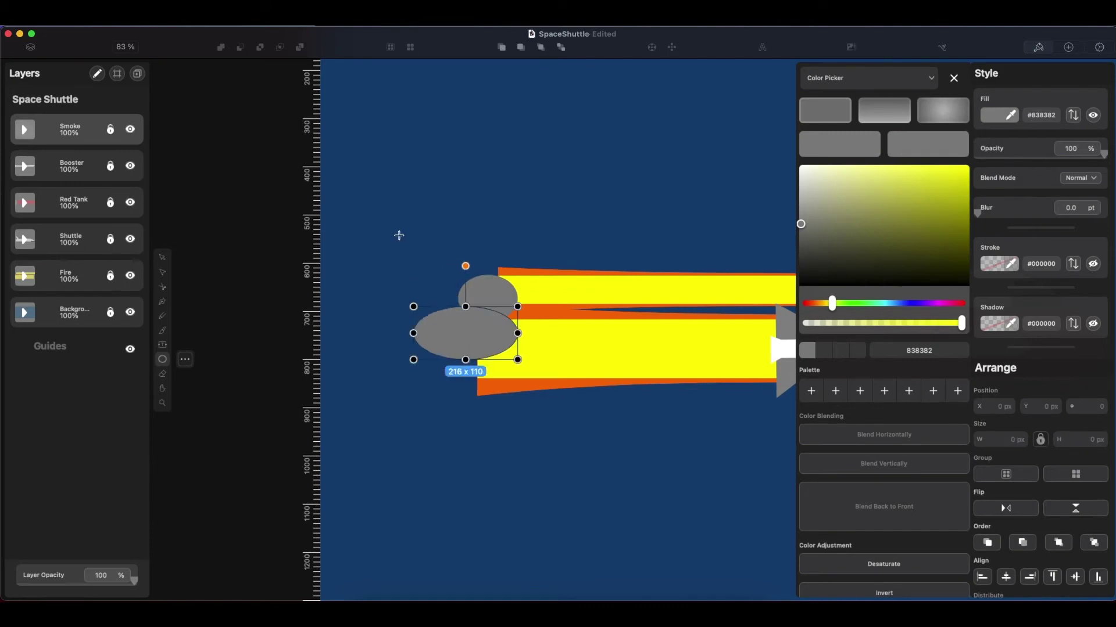
Step: Draw overlapping grey #838382 circles of varied sizes over the flames to build a billowing smoke cloud tapering toward the tank's nozzle
{"action": "left_click_drag", "start_coordinate": [332, 232], "coordinate": [473, 360]}
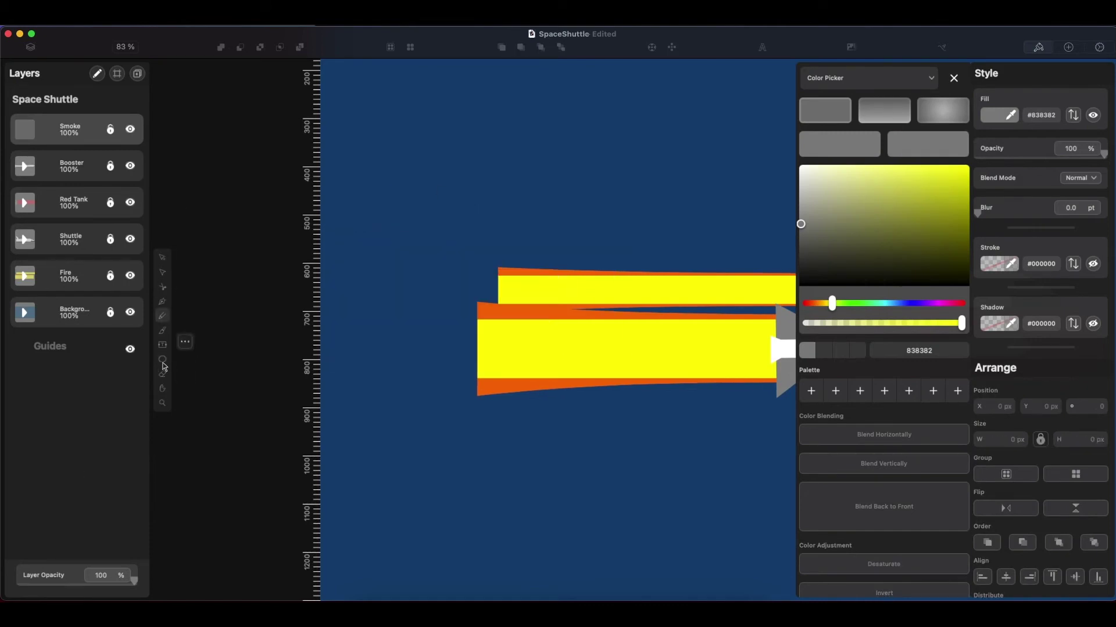
{"action": "left_click_drag", "start_coordinate": [530, 269], "coordinate": [585, 348]}
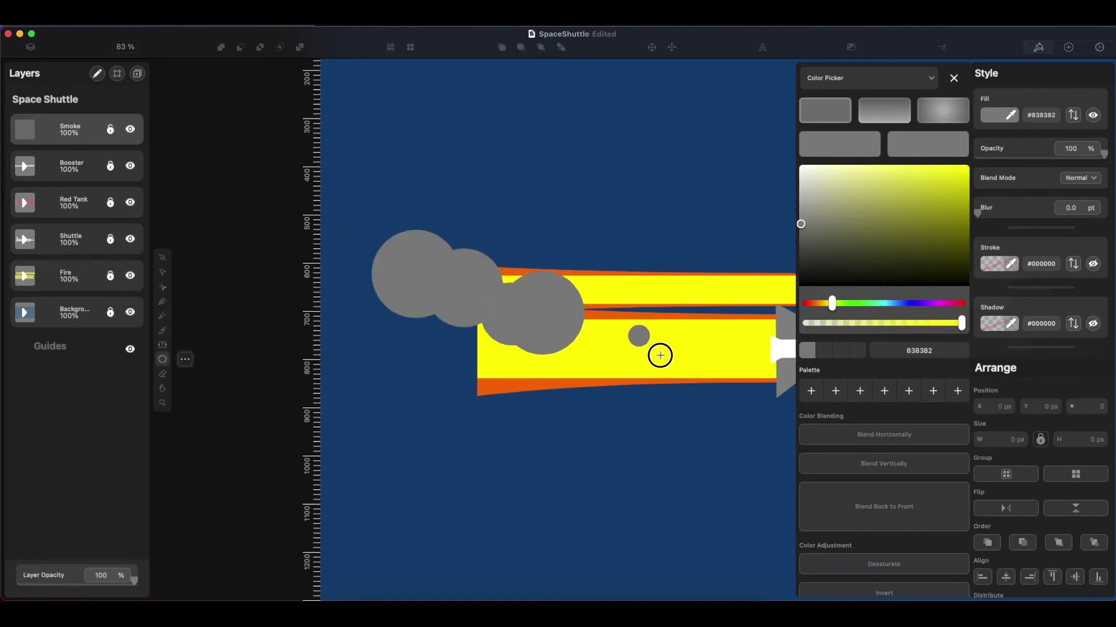
{"action": "left_click_drag", "start_coordinate": [568, 287], "coordinate": [692, 411]}
{"action": "scroll", "coordinate": [630, 351], "scroll_direction": "right", "scroll_amount": 5}
{"action": "left_click_drag", "start_coordinate": [356, 158], "coordinate": [417, 226]}
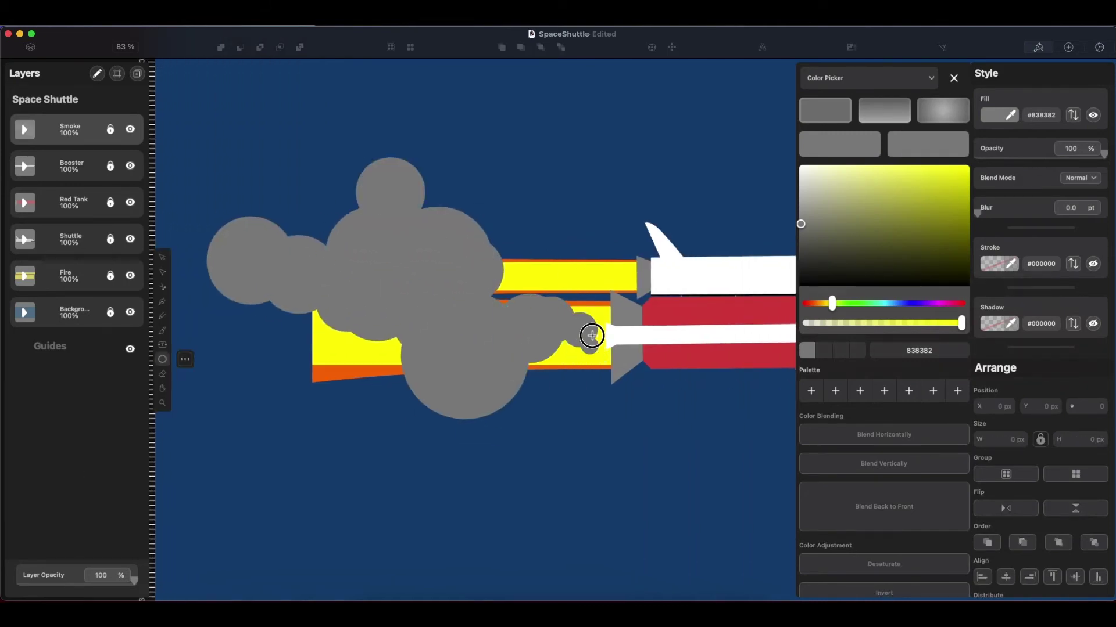
{"action": "left_click_drag", "start_coordinate": [400, 175], "coordinate": [386, 343]}
Step: Move the smoke layer between Shuttle and Fire, name it Smoke1, and add new layers including Smoke2
{"action": "scroll", "coordinate": [386, 343], "scroll_direction": "left", "scroll_amount": 5}
{"action": "left_click_drag", "start_coordinate": [58, 130], "coordinate": [59, 257]}
{"action": "left_click", "coordinate": [137, 73]}
{"action": "left_click", "coordinate": [52, 281]}
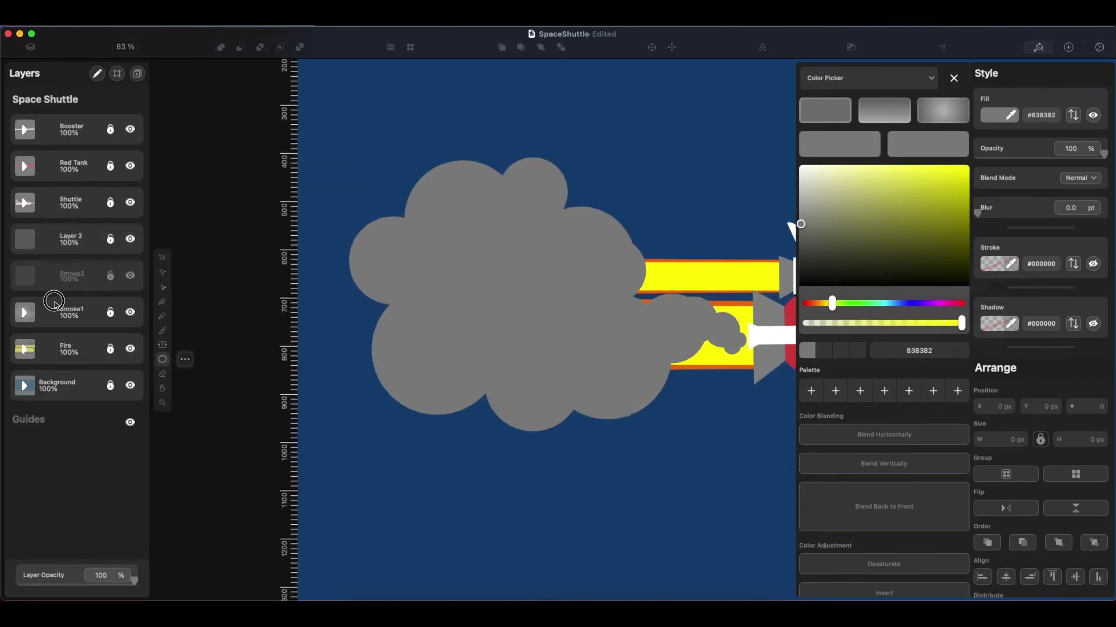
Step: Place Smoke2 below Smoke1 and draw overlapping lighter grey #9E9E9E circles on it around the dark cloud
{"action": "left_click", "coordinate": [116, 242]}
{"action": "left_click_drag", "start_coordinate": [364, 70], "coordinate": [458, 165]}
{"action": "left_click_drag", "start_coordinate": [459, 95], "coordinate": [551, 200]}
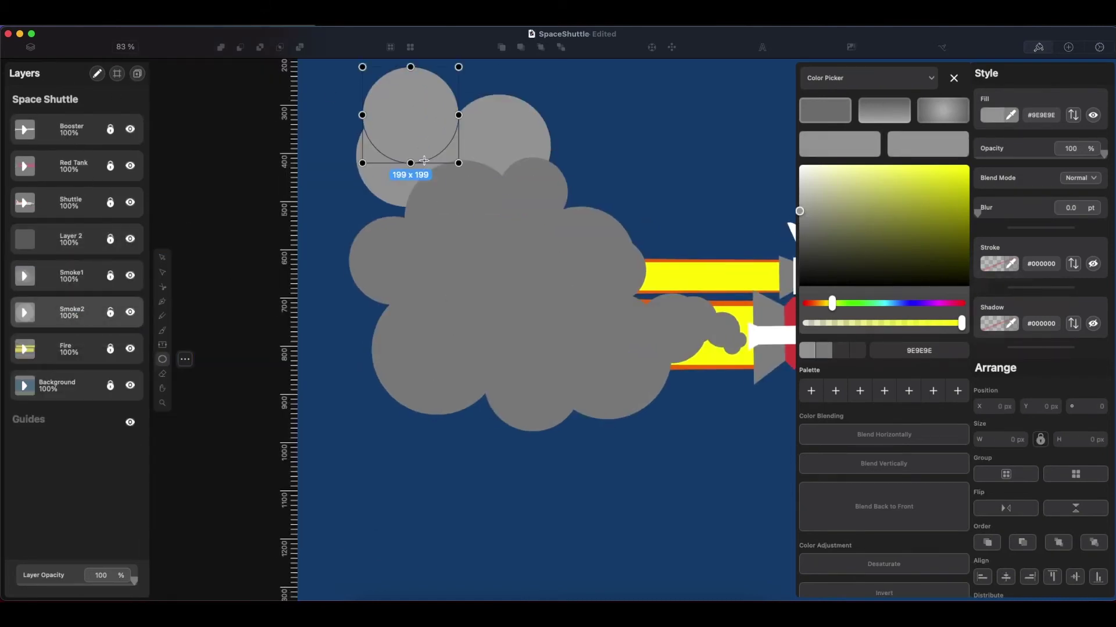
{"action": "left_click_drag", "start_coordinate": [323, 174], "coordinate": [441, 317]}
{"action": "left_click_drag", "start_coordinate": [298, 244], "coordinate": [409, 368]}
{"action": "left_click_drag", "start_coordinate": [359, 400], "coordinate": [453, 465]}
{"action": "left_click_drag", "start_coordinate": [442, 371], "coordinate": [604, 517]}
{"action": "left_click_drag", "start_coordinate": [564, 384], "coordinate": [668, 465]}
{"action": "key", "text": "super+0"}
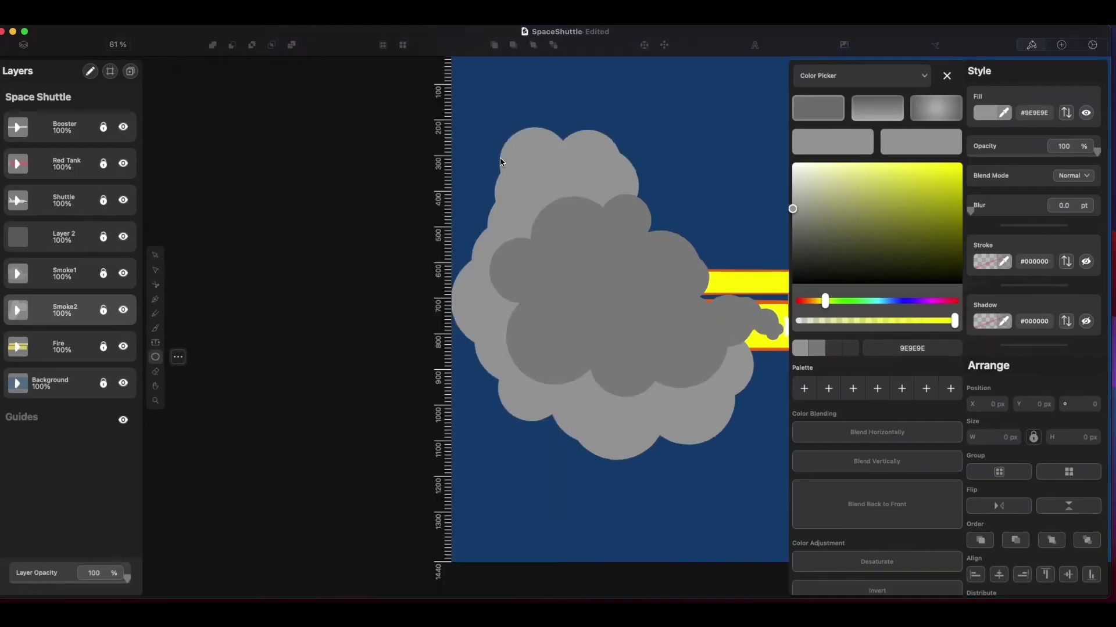
Step: Place a Smoke 3 layer below Smoke2 and draw large pale grey #BABAB9 circles on it along the artboard's rear edge
{"action": "left_click_drag", "start_coordinate": [71, 238], "coordinate": [52, 319]}
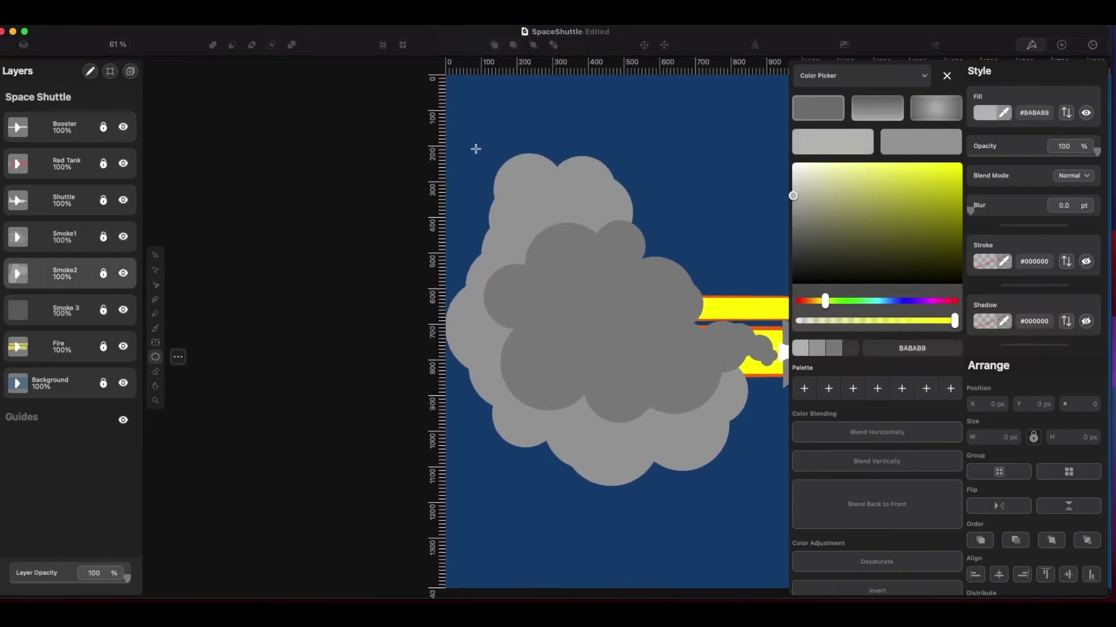
{"action": "left_click_drag", "start_coordinate": [447, 104], "coordinate": [520, 221]}
{"action": "left_click_drag", "start_coordinate": [447, 200], "coordinate": [493, 317]}
{"action": "left_click_drag", "start_coordinate": [445, 377], "coordinate": [551, 550]}
{"action": "scroll", "coordinate": [538, 383], "scroll_direction": "down", "scroll_amount": 3}
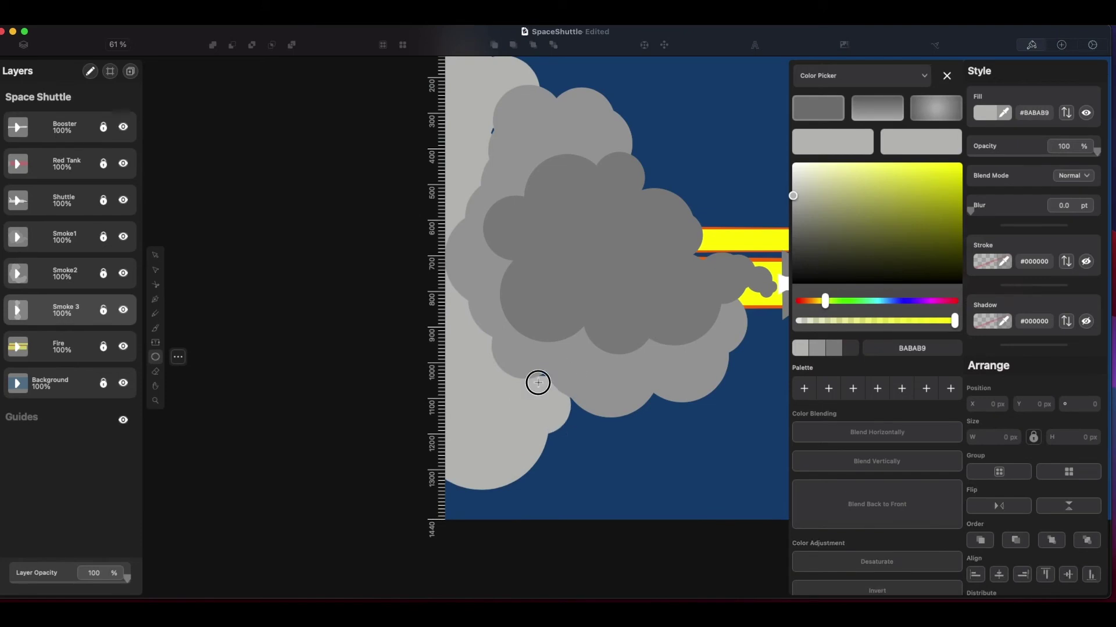
Step: Apply a horizontal linear gradient with #9E9E9E to the rear circles of the dark Smoke1 cloud
{"action": "scroll", "coordinate": [422, 148], "scroll_direction": "right", "scroll_amount": 3}
{"action": "scroll", "coordinate": [422, 149], "scroll_direction": "up", "scroll_amount": 2}
{"action": "left_click", "coordinate": [431, 282]}
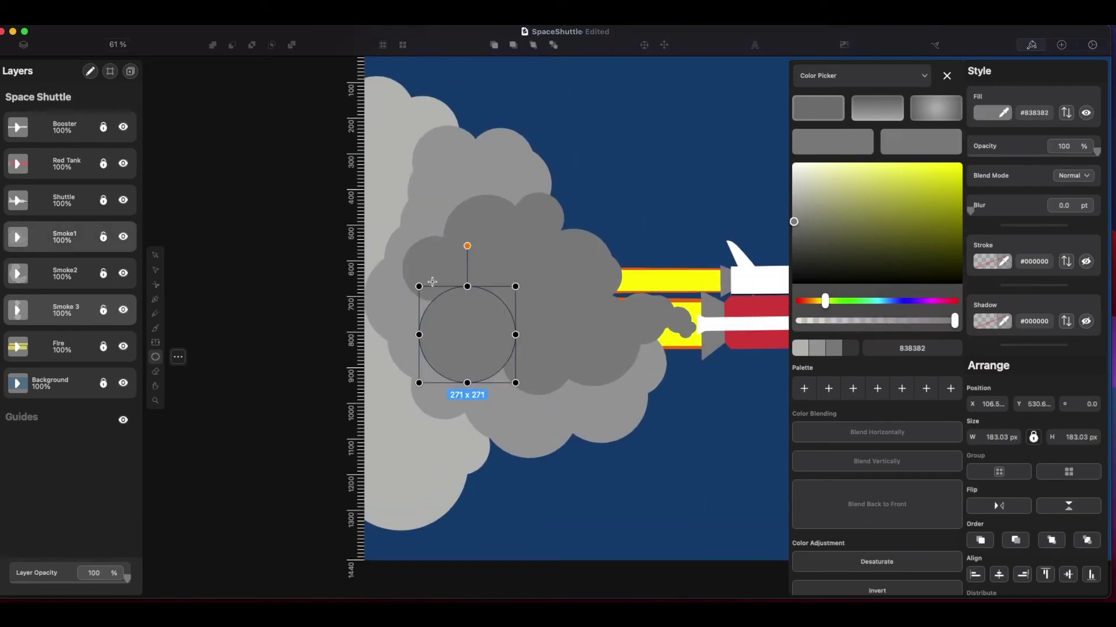
{"action": "left_click", "coordinate": [104, 237]}
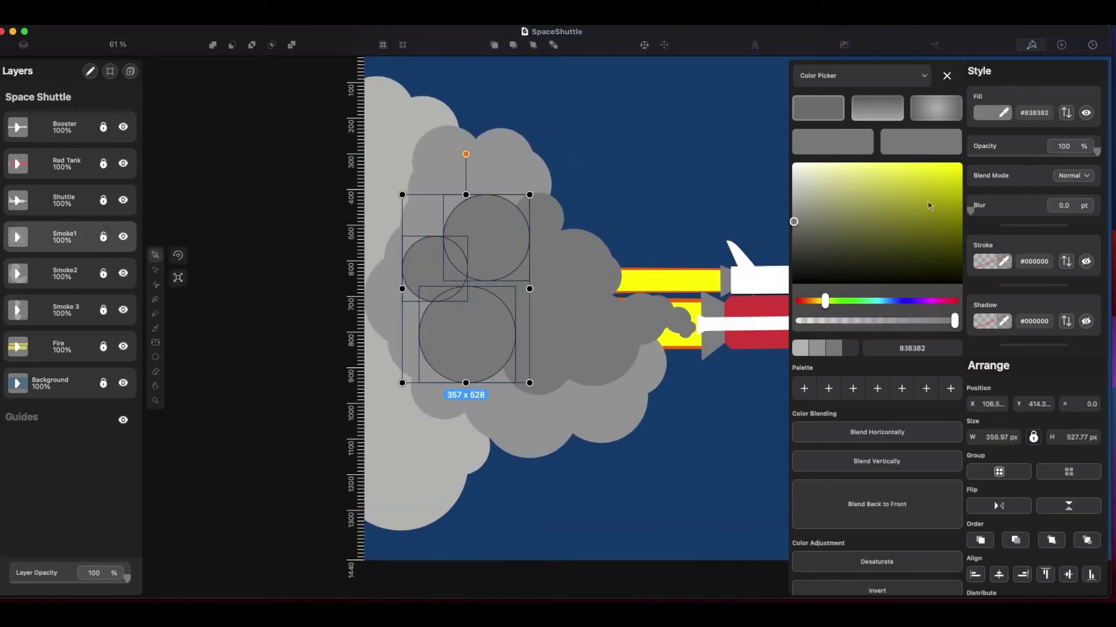
{"action": "left_click", "coordinate": [882, 111]}
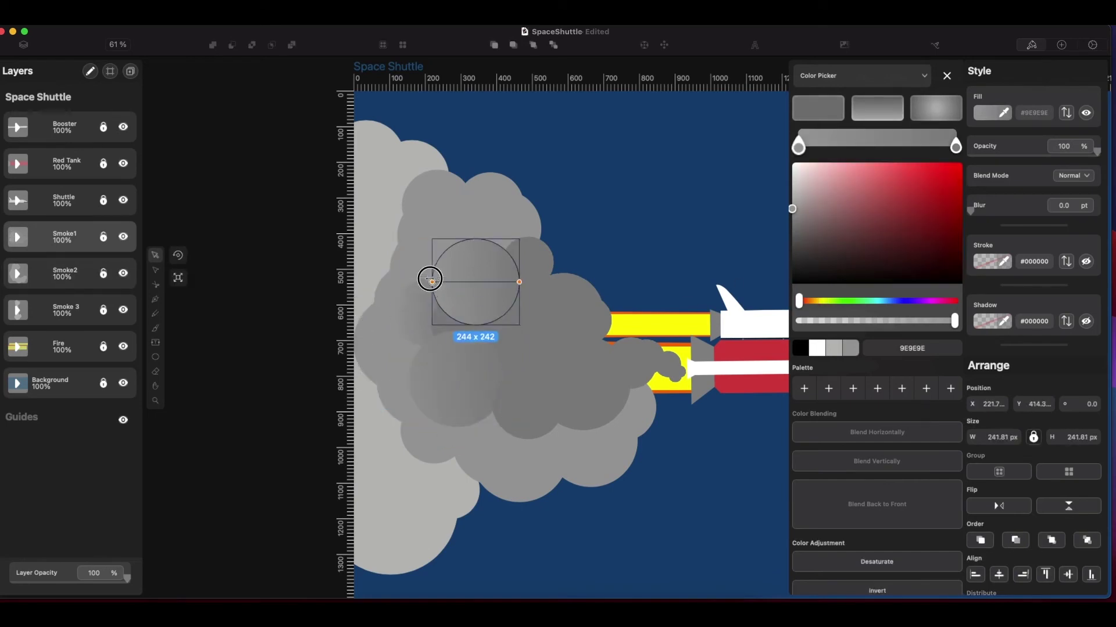
{"action": "left_click_drag", "start_coordinate": [419, 283], "coordinate": [420, 282]}
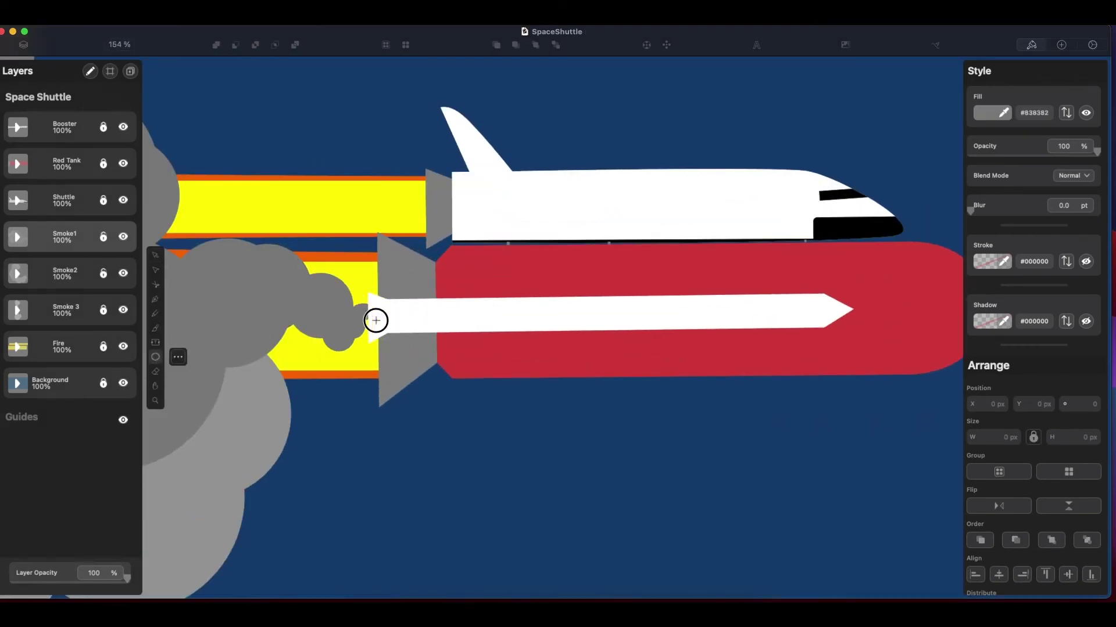
Step: Gather all the smoke circles in the Smoke1 layer and move the three smoke layers above the Booster layer
{"action": "scroll", "coordinate": [359, 327], "scroll_direction": "down", "scroll_amount": 5}
{"action": "left_click", "coordinate": [707, 463]}
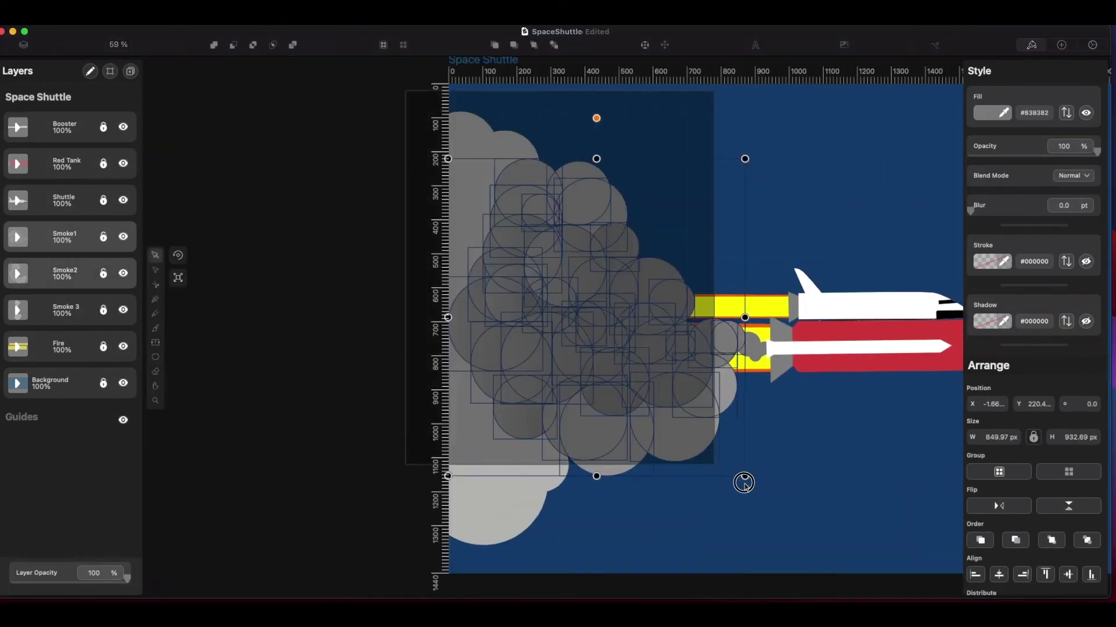
{"action": "left_click", "coordinate": [854, 206]}
{"action": "scroll", "coordinate": [667, 305], "scroll_direction": "right", "scroll_amount": 3}
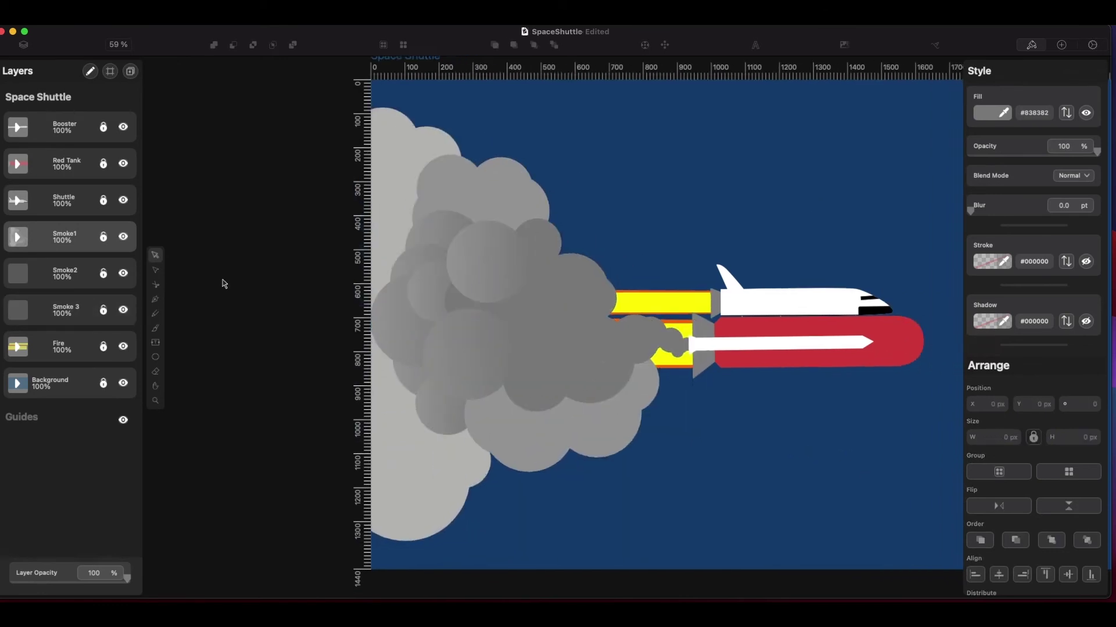
{"action": "left_click_drag", "start_coordinate": [621, 276], "coordinate": [485, 291]}
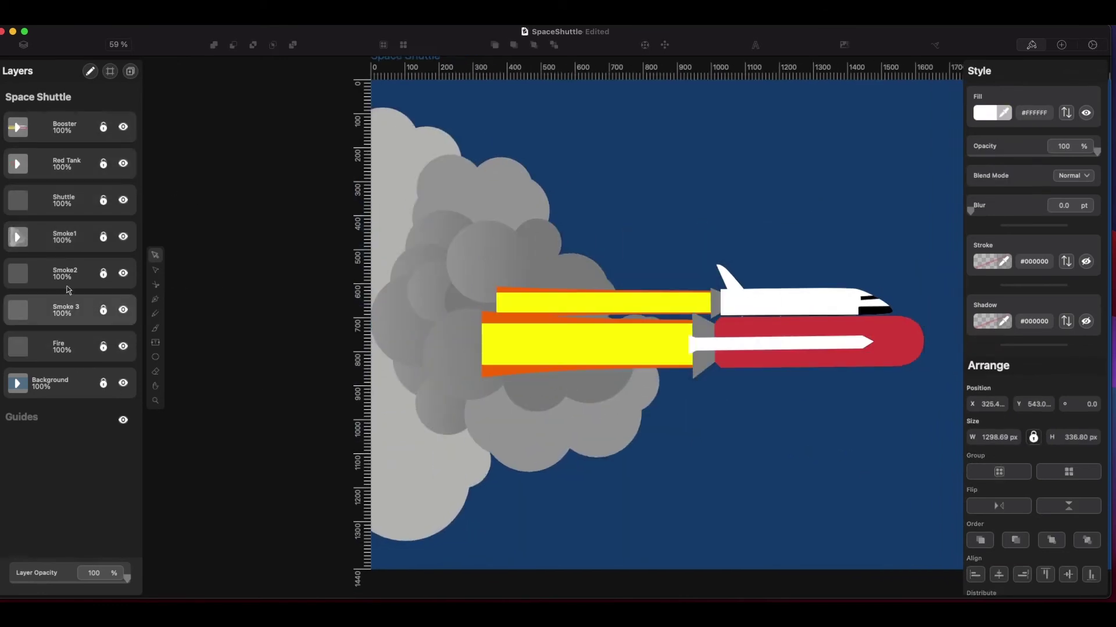
{"action": "left_click_drag", "start_coordinate": [21, 130], "coordinate": [24, 230]}
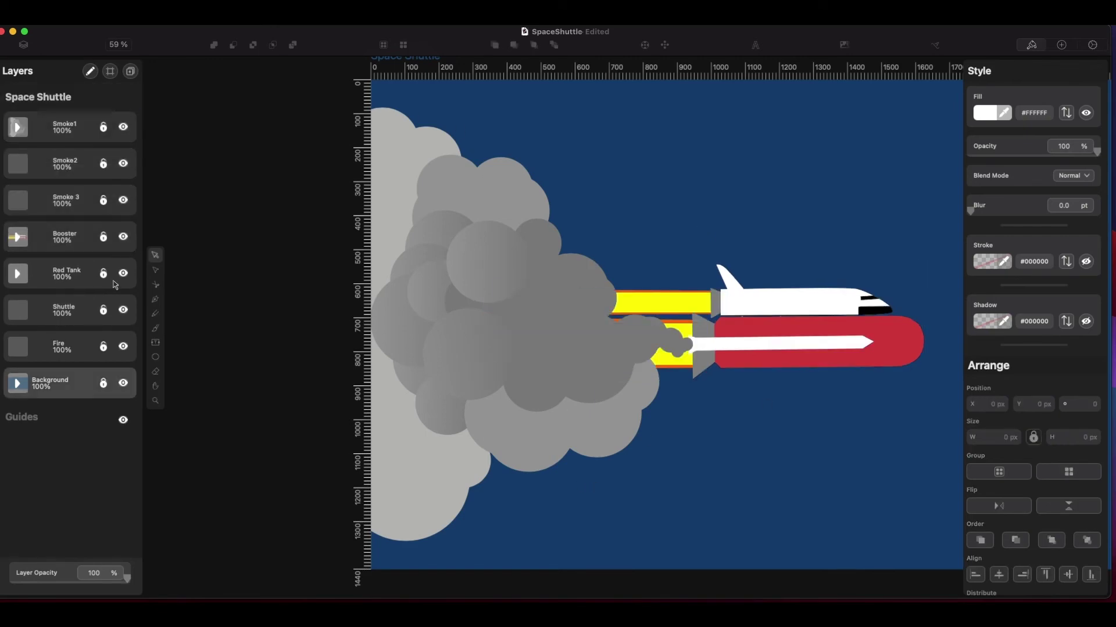
Step: Try rotating the whole artwork so the shuttle points up, and undo the rotation
{"action": "key", "text": "super+a"}
{"action": "scroll", "coordinate": [790, 409], "scroll_direction": "down", "scroll_amount": 3}
{"action": "scroll", "coordinate": [790, 409], "scroll_direction": "right", "scroll_amount": 3}
{"action": "key", "text": "Return"}
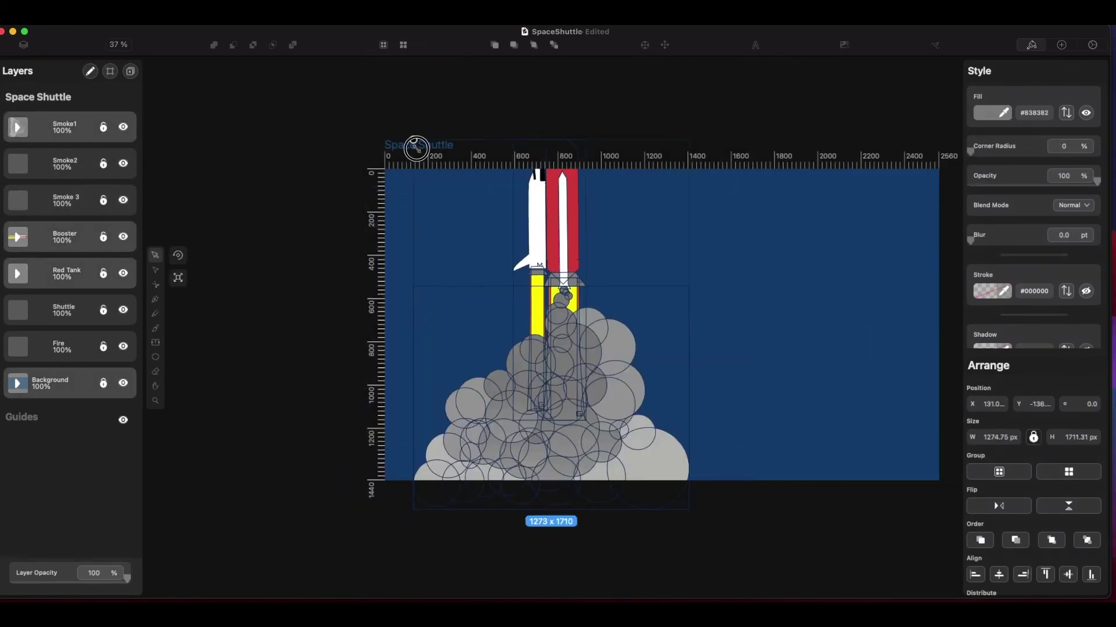
{"action": "key", "text": "super+z"}
Step: Examine the shuttle, the tank and their join up close
{"action": "left_click", "coordinate": [661, 354]}
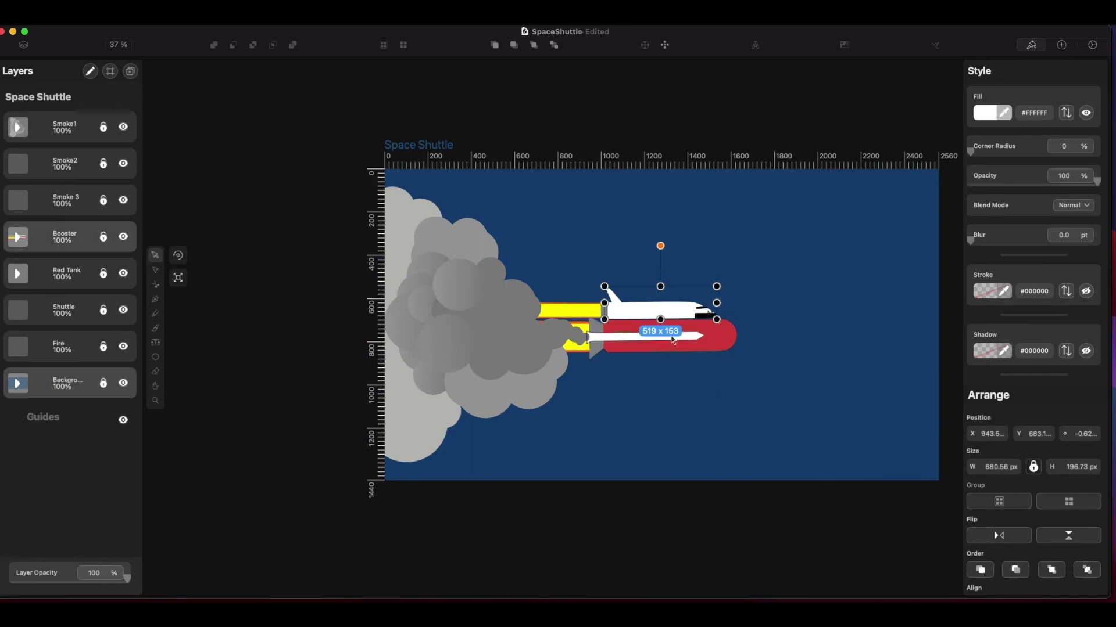
{"action": "scroll", "coordinate": [662, 353], "scroll_direction": "up", "scroll_amount": 3}
{"action": "key", "text": "Escape"}
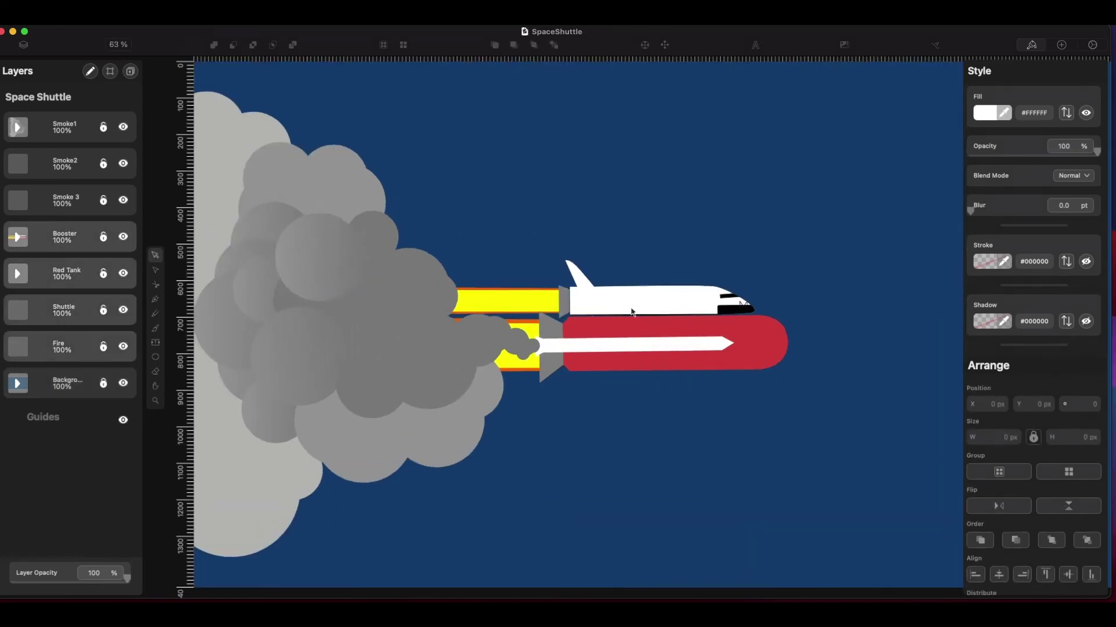
{"action": "left_click", "coordinate": [632, 312]}
{"action": "key", "text": "Escape"}
{"action": "scroll", "coordinate": [669, 316], "scroll_direction": "up", "scroll_amount": 5}
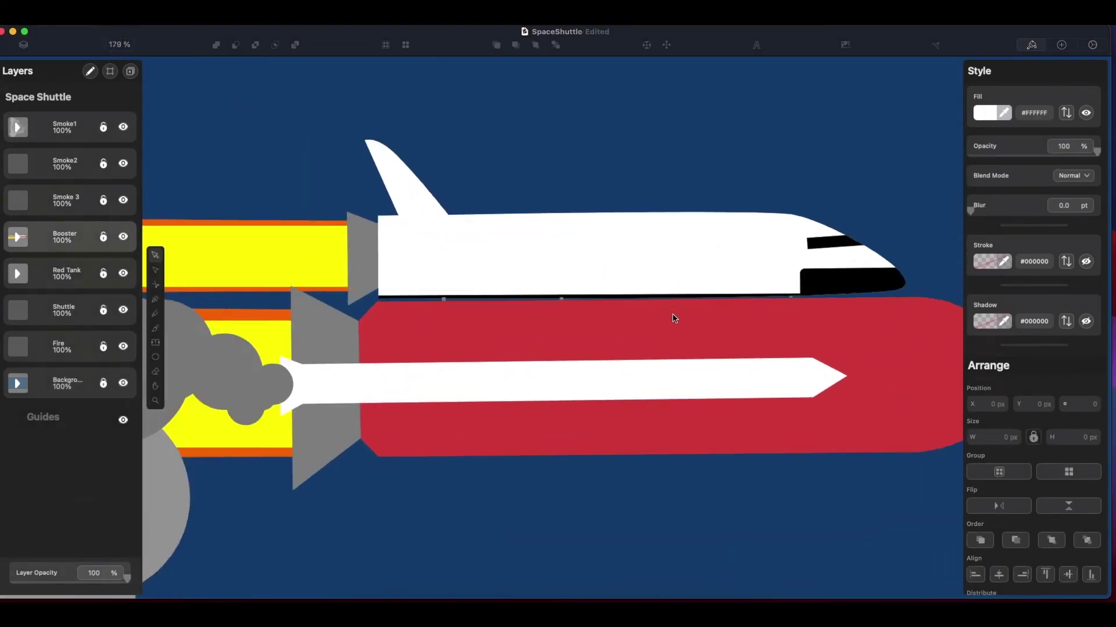
{"action": "scroll", "coordinate": [674, 319], "scroll_direction": "up", "scroll_amount": 3}
{"action": "scroll", "coordinate": [668, 129], "scroll_direction": "down", "scroll_amount": 8}
{"action": "key", "text": "Escape"}
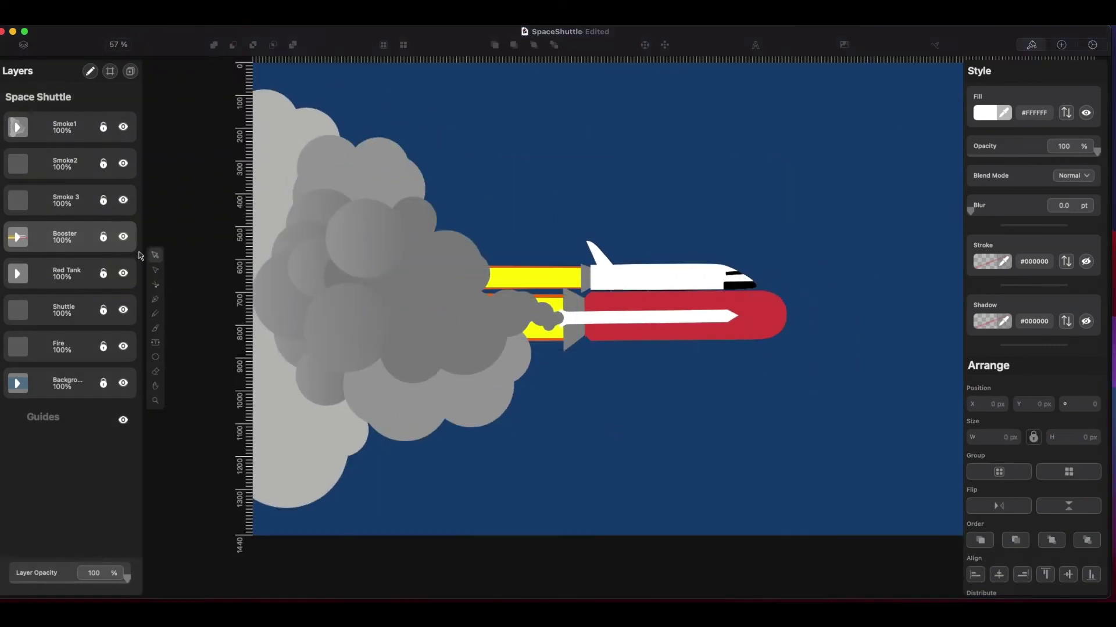
Step: Hide the smoke to scale down the shuttle, tank and flames together, and bring the smoke back scaled to meet them
{"action": "left_click", "coordinate": [122, 127]}
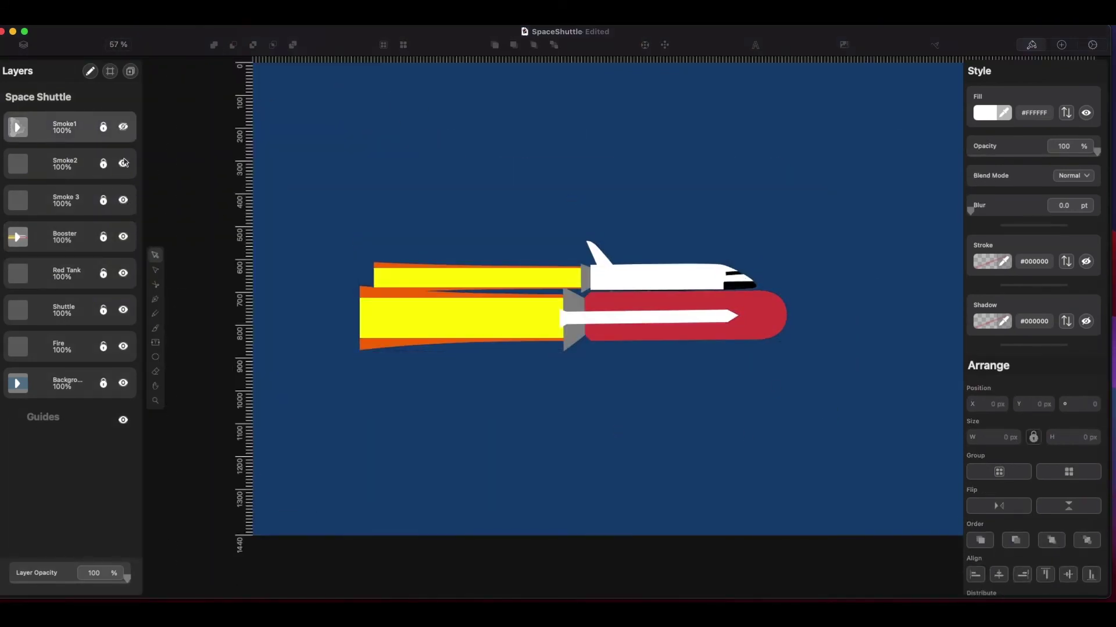
{"action": "left_click", "coordinate": [124, 165]}
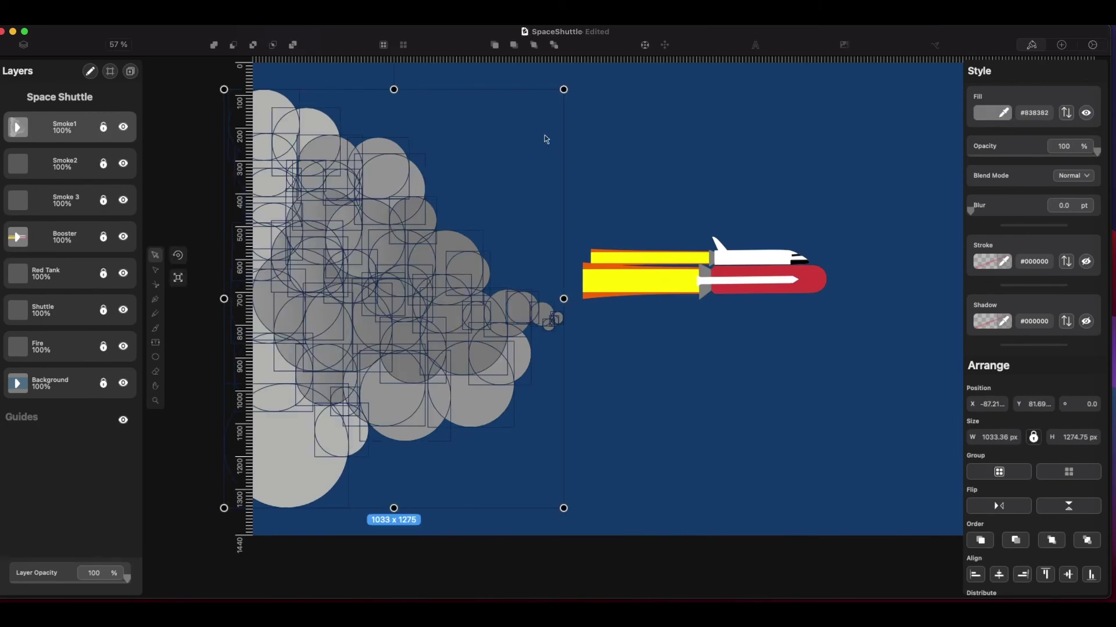
{"action": "scroll", "coordinate": [701, 309], "scroll_direction": "up", "scroll_amount": 5}
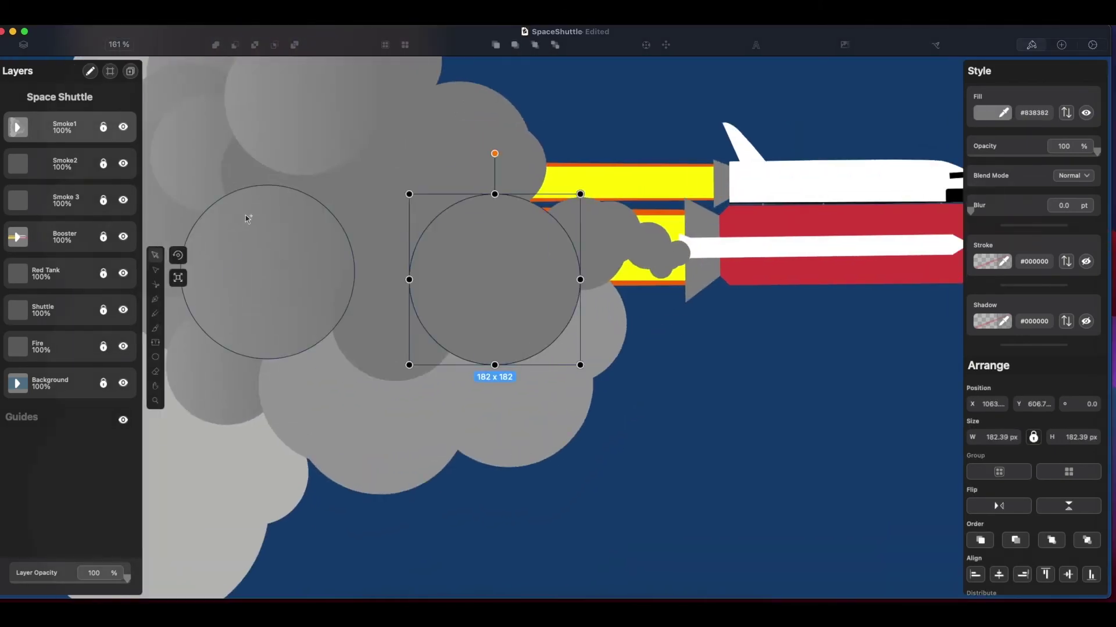
Step: Shrink the smoke to about 545 × 672 px and place the Smoke1 layer directly above the Booster layer
{"action": "left_click", "coordinate": [53, 122]}
{"action": "left_click_drag", "start_coordinate": [53, 122], "coordinate": [53, 273]}
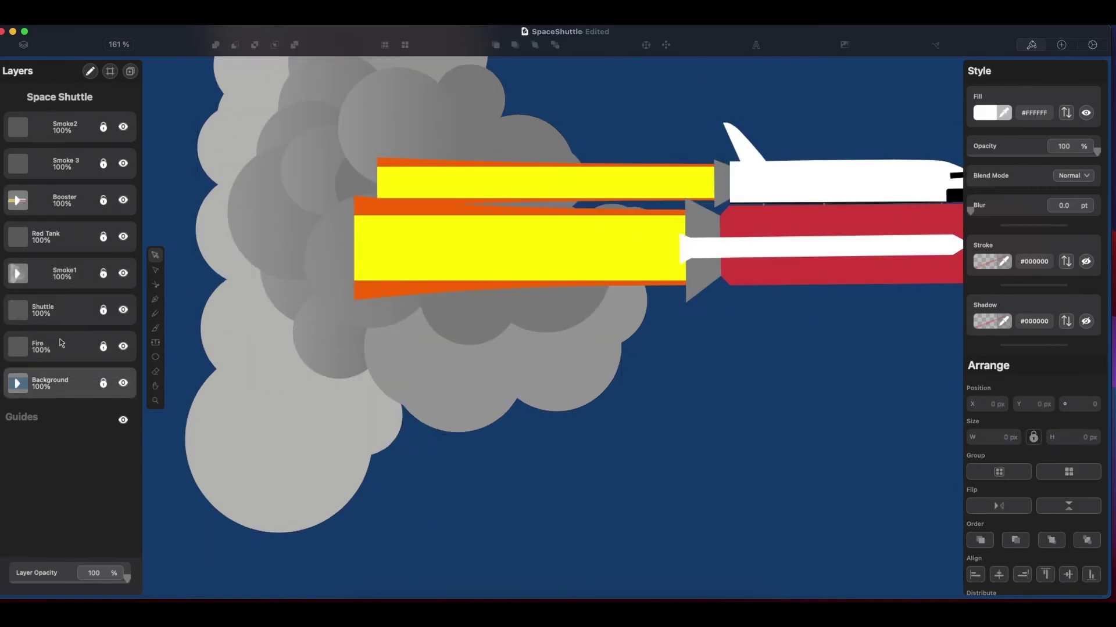
{"action": "mouse_move", "coordinate": [66, 181]}
{"action": "left_mouse_down"}
{"action": "mouse_move", "coordinate": [66, 273]}
{"action": "mouse_move", "coordinate": [65, 187]}
{"action": "mouse_move", "coordinate": [66, 197]}
{"action": "left_mouse_up"}
{"action": "scroll", "coordinate": [486, 456], "scroll_direction": "down", "scroll_amount": 3}
{"action": "left_click_drag", "start_coordinate": [234, 91], "coordinate": [673, 581]}
{"action": "scroll", "coordinate": [579, 323], "scroll_direction": "right", "scroll_amount": 5}
{"action": "scroll", "coordinate": [579, 323], "scroll_direction": "down", "scroll_amount": 2}
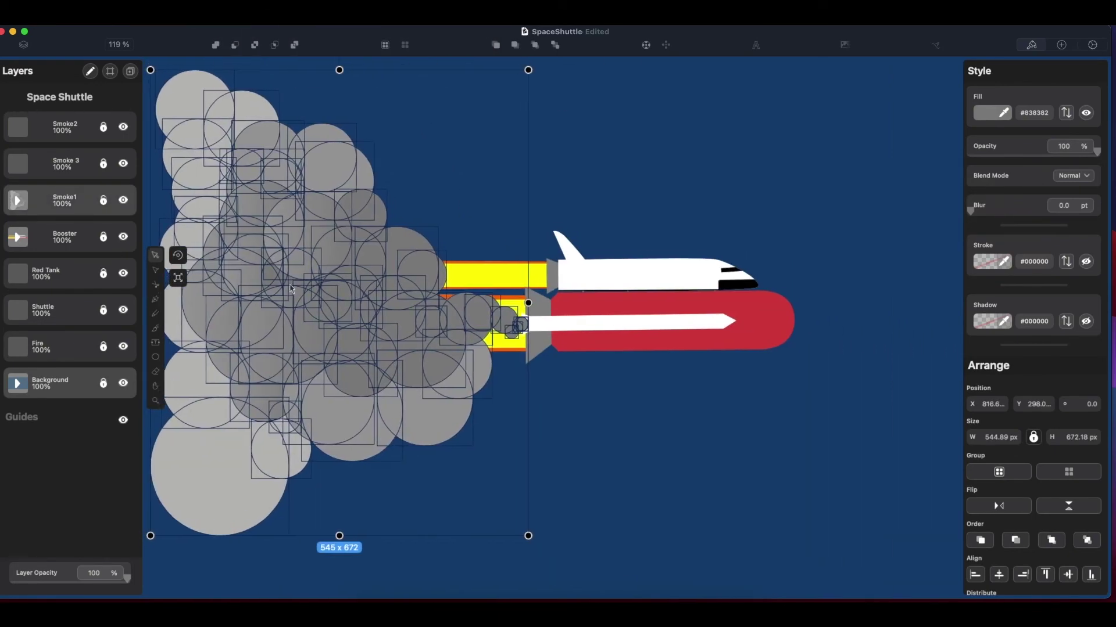
Step: Move the white booster curve from the Booster layer into the Red Tank layer and place that layer above Smoke1
{"action": "left_click", "coordinate": [537, 323]}
{"action": "left_click", "coordinate": [56, 334]}
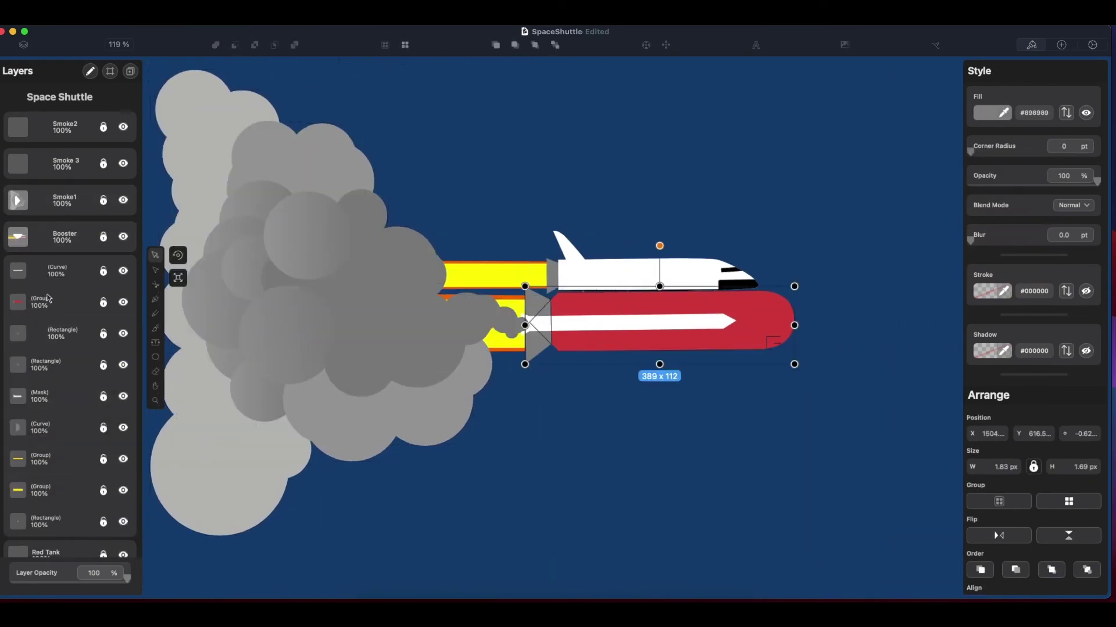
{"action": "left_click", "coordinate": [56, 271]}
{"action": "scroll", "coordinate": [67, 348], "scroll_direction": "down", "scroll_amount": 3}
{"action": "left_click_drag", "start_coordinate": [46, 396], "coordinate": [76, 120]}
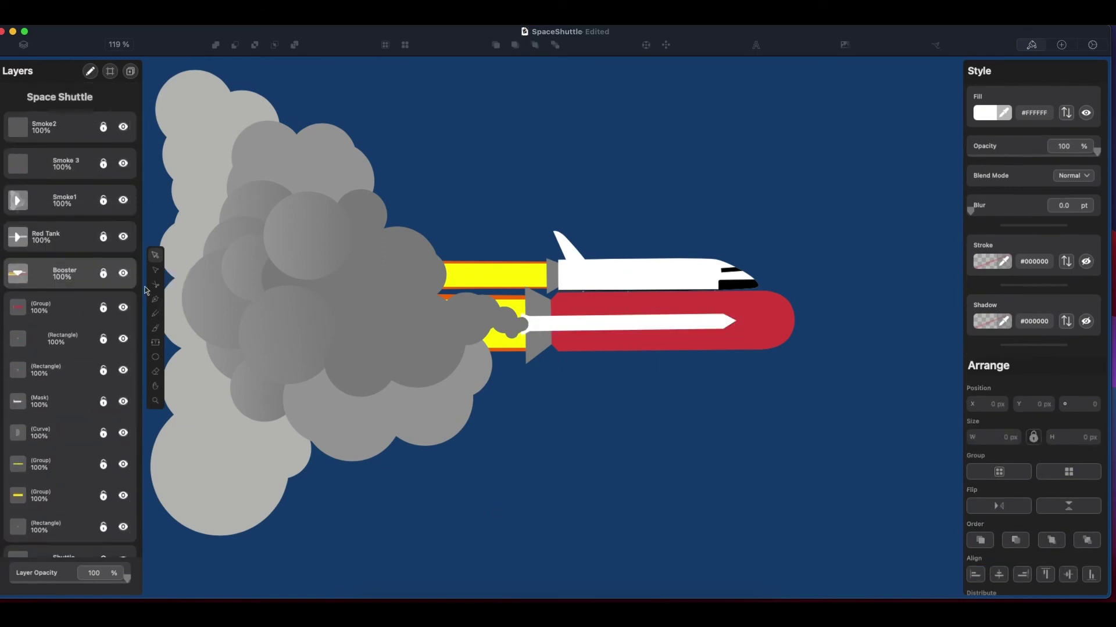
{"action": "left_click_drag", "start_coordinate": [50, 210], "coordinate": [49, 250]}
Step: Extend the rear smoke on Smoke1 with overlapping pale grey #BABAB9 circles, including one about 197 × 197 px
{"action": "scroll", "coordinate": [396, 378], "scroll_direction": "down", "scroll_amount": 5}
{"action": "scroll", "coordinate": [430, 293], "scroll_direction": "up", "scroll_amount": 3}
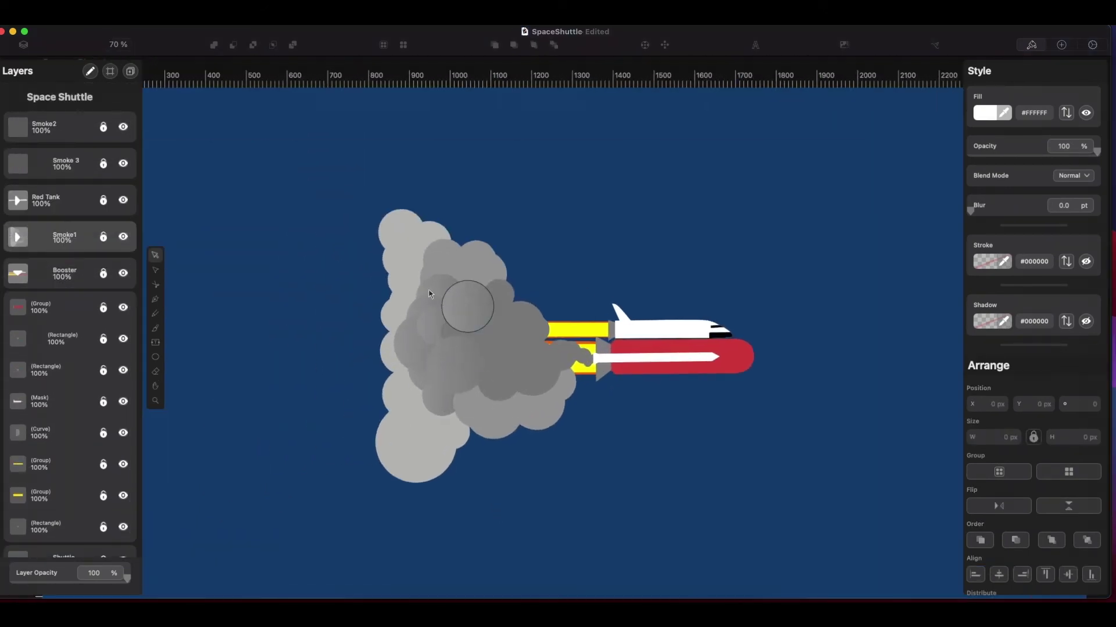
{"action": "left_click_drag", "start_coordinate": [299, 131], "coordinate": [377, 210]}
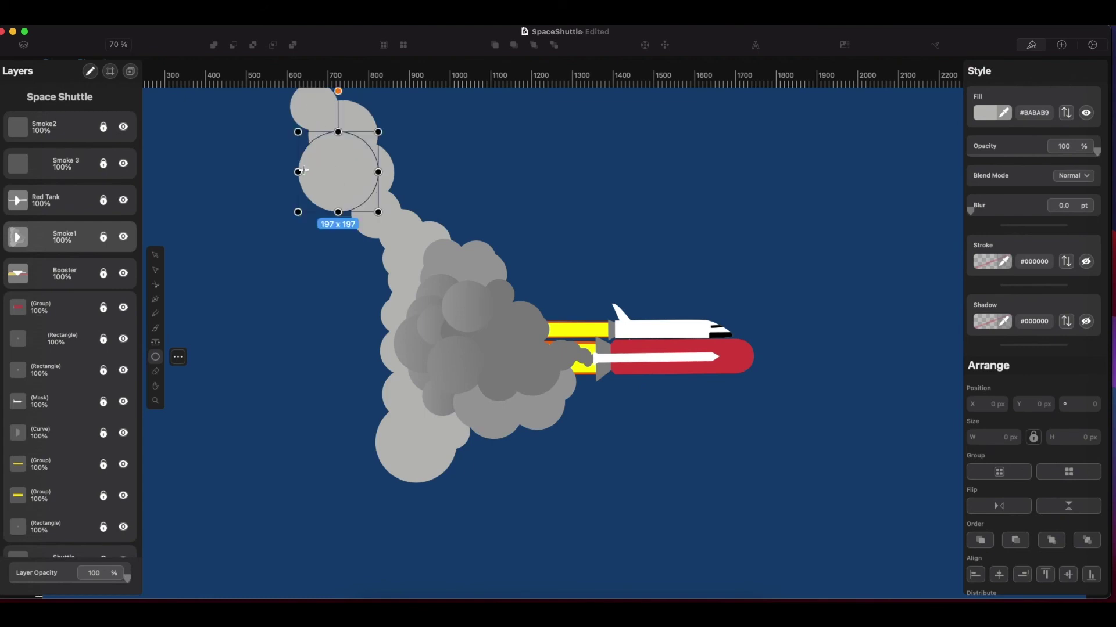
{"action": "left_click_drag", "start_coordinate": [299, 276], "coordinate": [384, 358]}
{"action": "left_click_drag", "start_coordinate": [375, 402], "coordinate": [457, 483]}
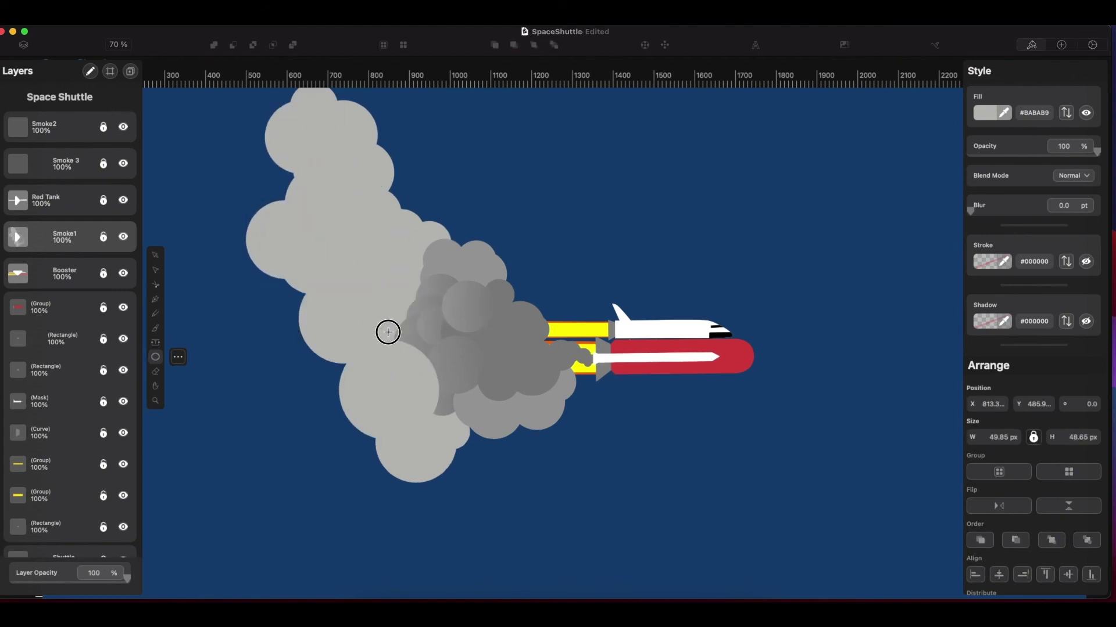
{"action": "left_click_drag", "start_coordinate": [261, 195], "coordinate": [236, 219]}
{"action": "mouse_move", "coordinate": [320, 220]}
{"action": "left_mouse_down"}
{"action": "mouse_move", "coordinate": [233, 308]}
{"action": "mouse_move", "coordinate": [311, 406]}
{"action": "mouse_move", "coordinate": [232, 336]}
{"action": "mouse_move", "coordinate": [299, 407]}
{"action": "left_mouse_up"}
Step: Select all the shuttle and smoke artwork and rotate it so the shuttle points up
{"action": "key", "text": "super+0"}
{"action": "left_click", "coordinate": [104, 160]}
{"action": "scroll", "coordinate": [103, 232], "scroll_direction": "down", "scroll_amount": 3}
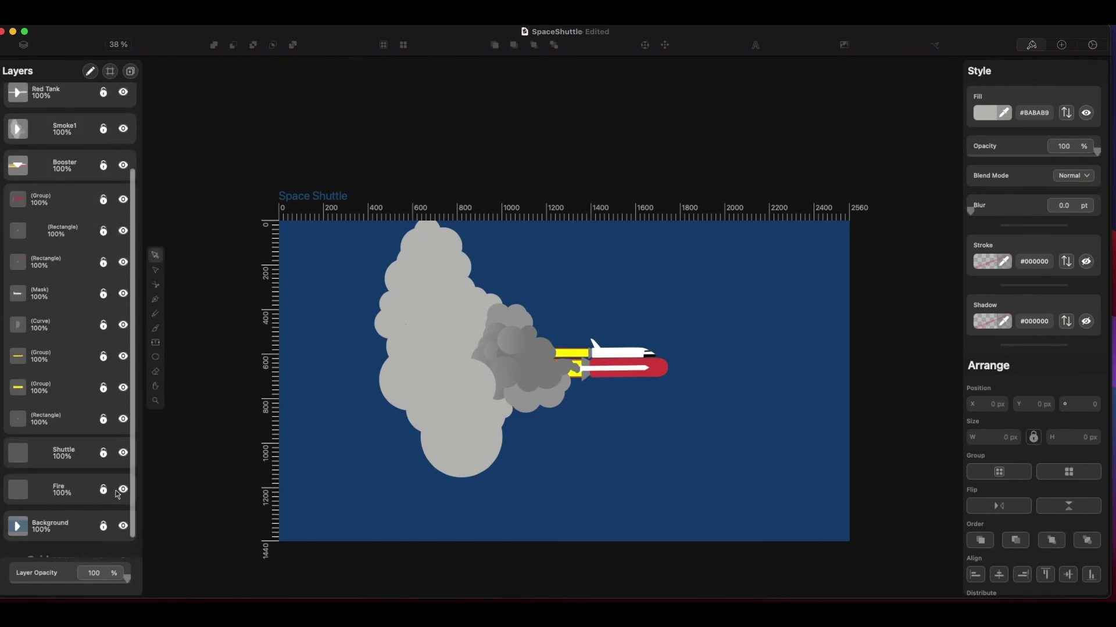
{"action": "key", "text": "super+a"}
{"action": "scroll", "coordinate": [1095, 438], "scroll_direction": "down", "scroll_amount": 10}
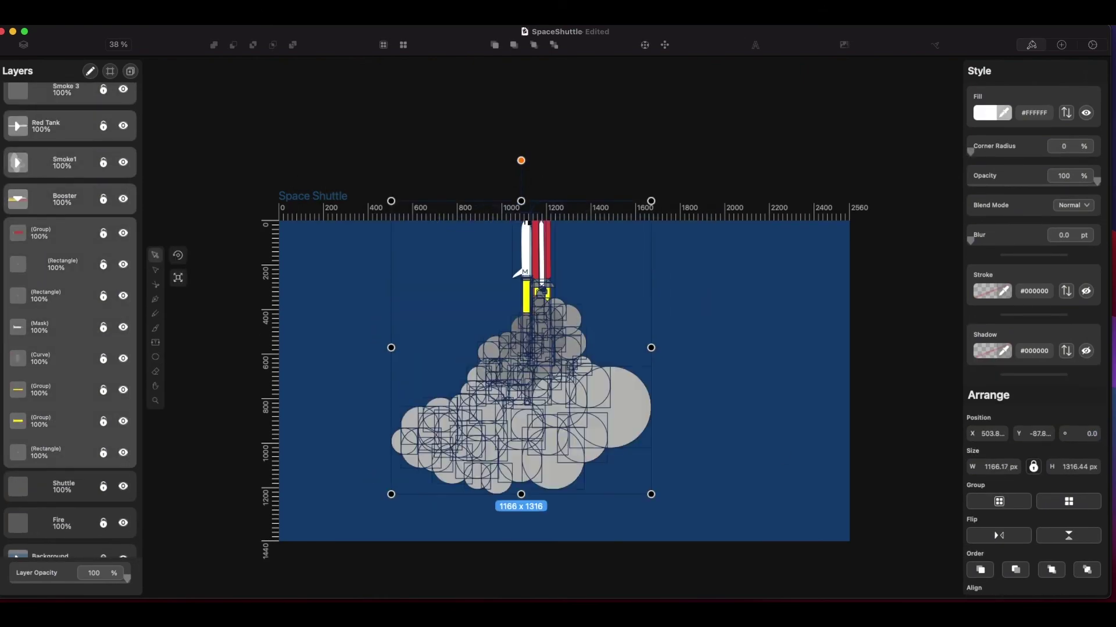
Step: Move the upright artwork down and sideways so the smoke rests on the artboard's lower edge, and deselect it
{"action": "scroll", "coordinate": [1066, 426], "scroll_direction": "down", "scroll_amount": 5}
{"action": "scroll", "coordinate": [1066, 426], "scroll_direction": "up", "scroll_amount": 3}
{"action": "left_click", "coordinate": [1022, 200]}
{"action": "key", "text": "super+z"}
{"action": "left_click", "coordinate": [880, 283]}
{"action": "scroll", "coordinate": [877, 287], "scroll_direction": "down", "scroll_amount": 5}
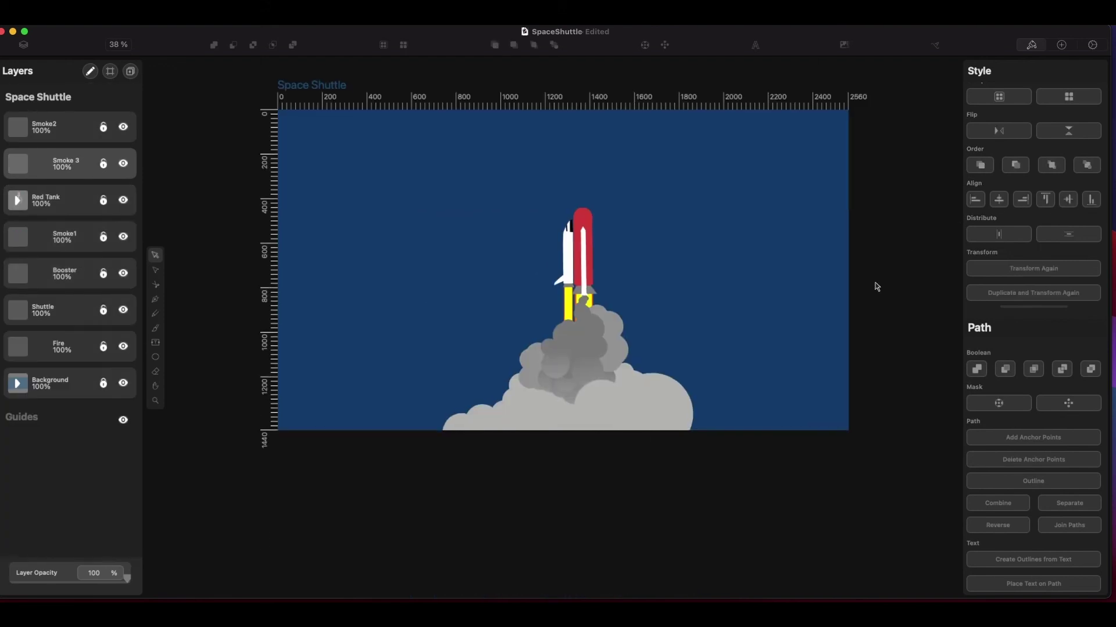
Step: Draw a white rectangle about 110 × 70 px beside the shuttle on the Smoke 3 layer as the flag's base
{"action": "scroll", "coordinate": [553, 267], "scroll_direction": "up", "scroll_amount": 10}
{"action": "left_click", "coordinate": [155, 357]}
{"action": "mouse_move", "coordinate": [221, 229]}
{"action": "left_mouse_down"}
{"action": "mouse_move", "coordinate": [302, 291]}
{"action": "mouse_move", "coordinate": [481, 393]}
{"action": "left_mouse_up"}
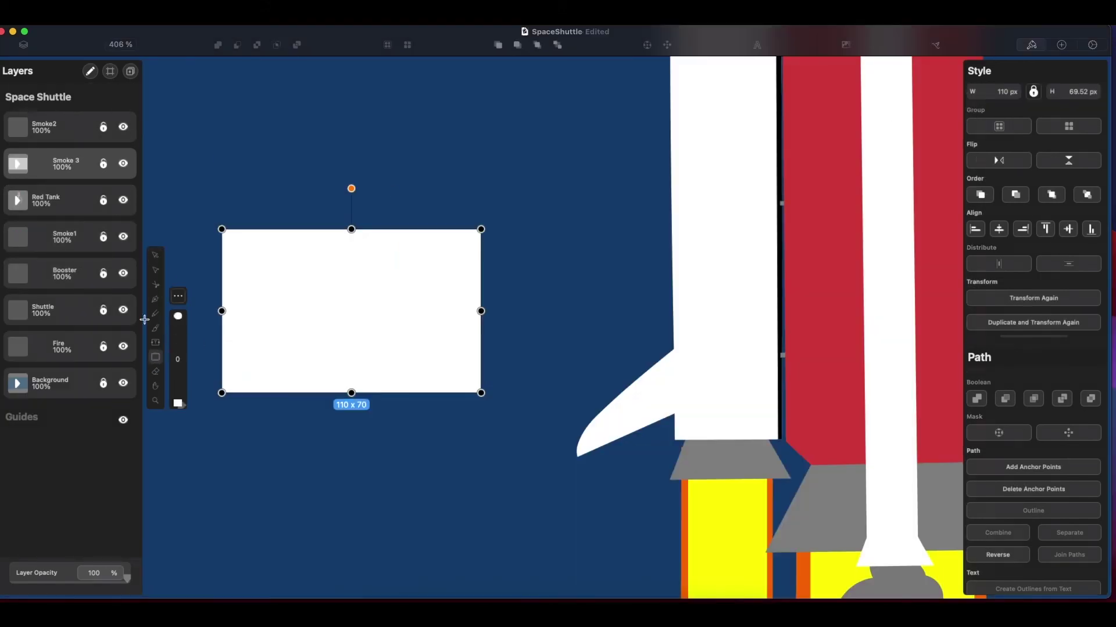
Step: Add a blue #002EFF rectangle about 51 × 34 px at the white base's upper-left corner and deselect it
{"action": "scroll", "coordinate": [295, 298], "scroll_direction": "up", "scroll_amount": 5}
{"action": "left_click_drag", "start_coordinate": [221, 390], "coordinate": [343, 470]}
{"action": "left_click", "coordinate": [986, 120]}
{"action": "left_click", "coordinate": [953, 163]}
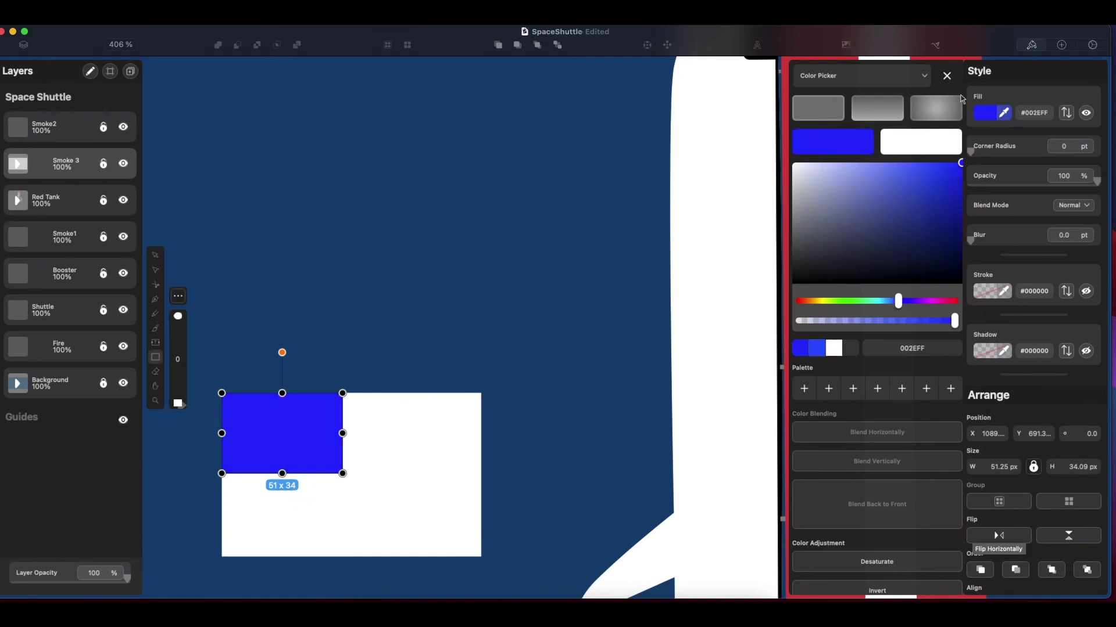
{"action": "left_click", "coordinate": [944, 74]}
{"action": "scroll", "coordinate": [292, 398], "scroll_direction": "down", "scroll_amount": 1}
{"action": "key", "text": "Escape"}
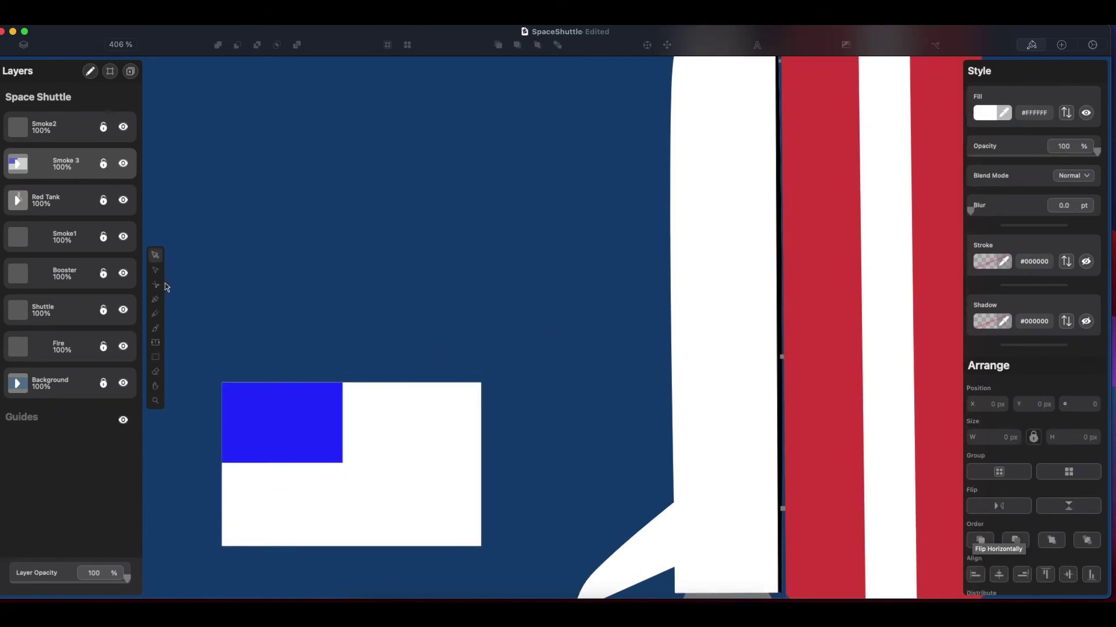
Step: Draw evenly spaced red #FF0000 stripes about 6 px high across the flag, with short ones beside the blue rectangle and full-width ones below
{"action": "left_click", "coordinate": [155, 356]}
{"action": "left_click", "coordinate": [986, 113]}
{"action": "left_click_drag", "start_coordinate": [888, 300], "coordinate": [954, 300]}
{"action": "left_click_drag", "start_coordinate": [343, 383], "coordinate": [467, 400]}
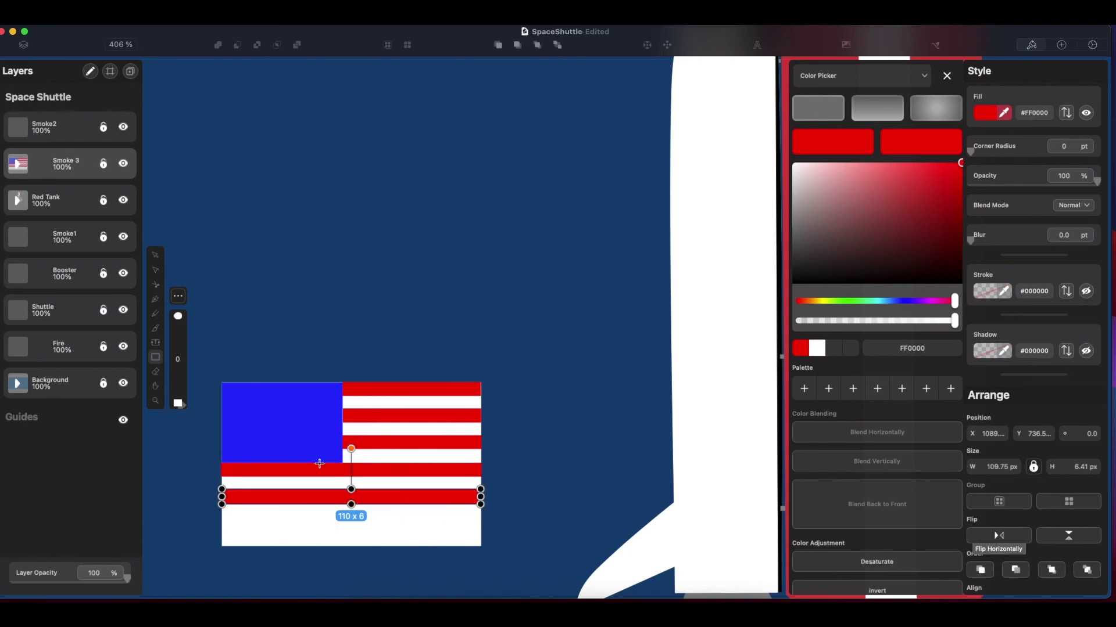
{"action": "left_click_drag", "start_coordinate": [222, 516], "coordinate": [483, 469]}
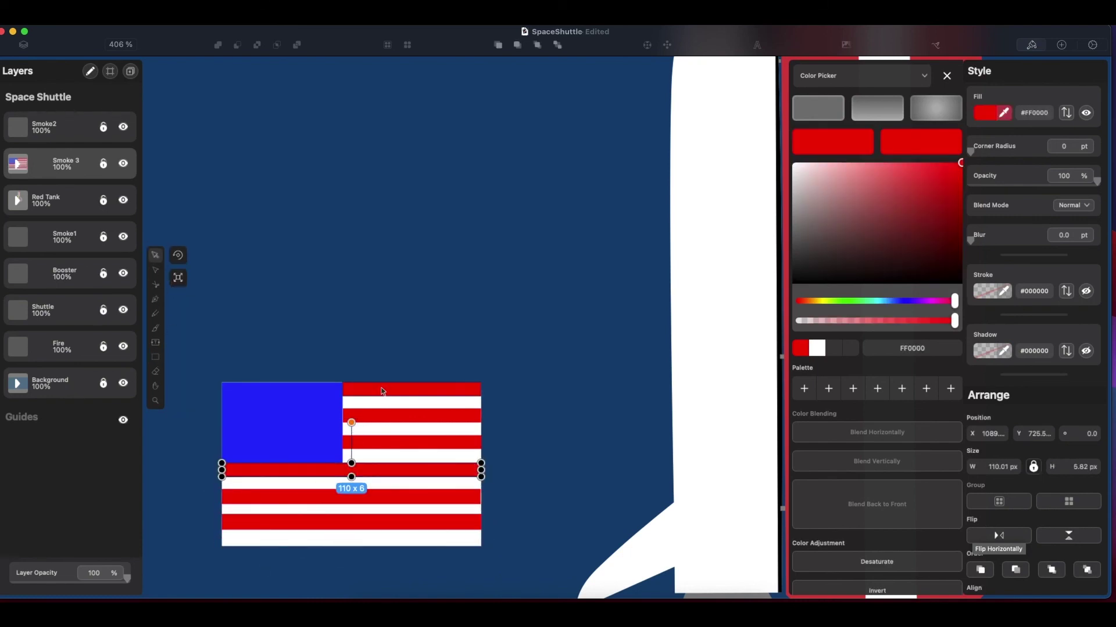
Step: Extend the white flag base downward to about 75 px high and add a red #FF0000 bottom stripe about 110 × 5 px
{"action": "left_click", "coordinate": [388, 430]}
{"action": "left_click_drag", "start_coordinate": [351, 546], "coordinate": [351, 561]}
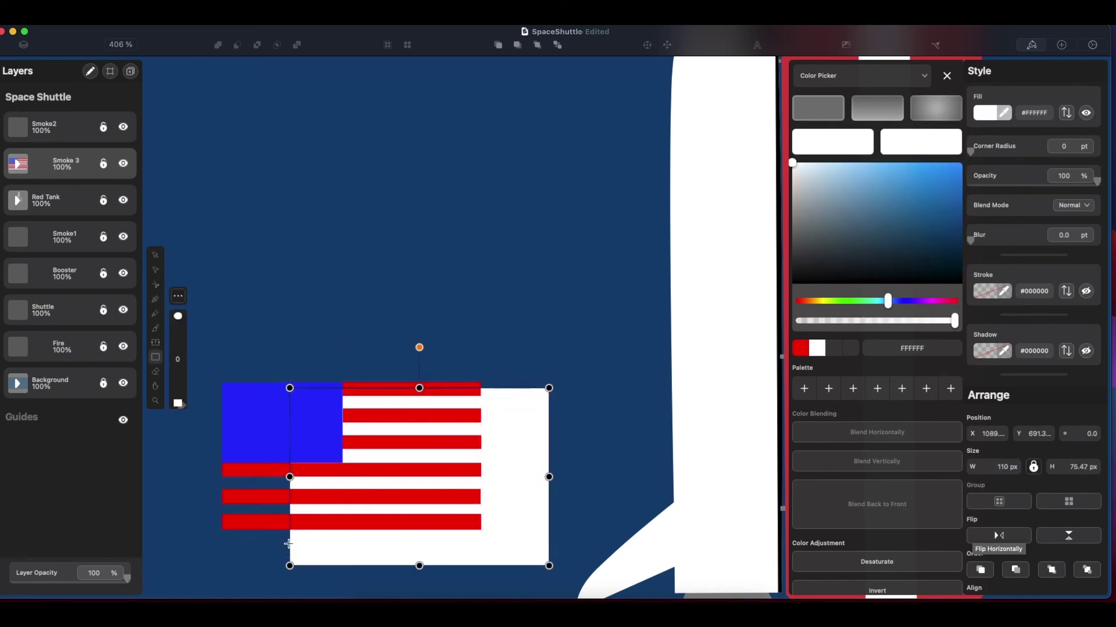
{"action": "key", "text": "r"}
{"action": "left_click_drag", "start_coordinate": [222, 540], "coordinate": [481, 549]}
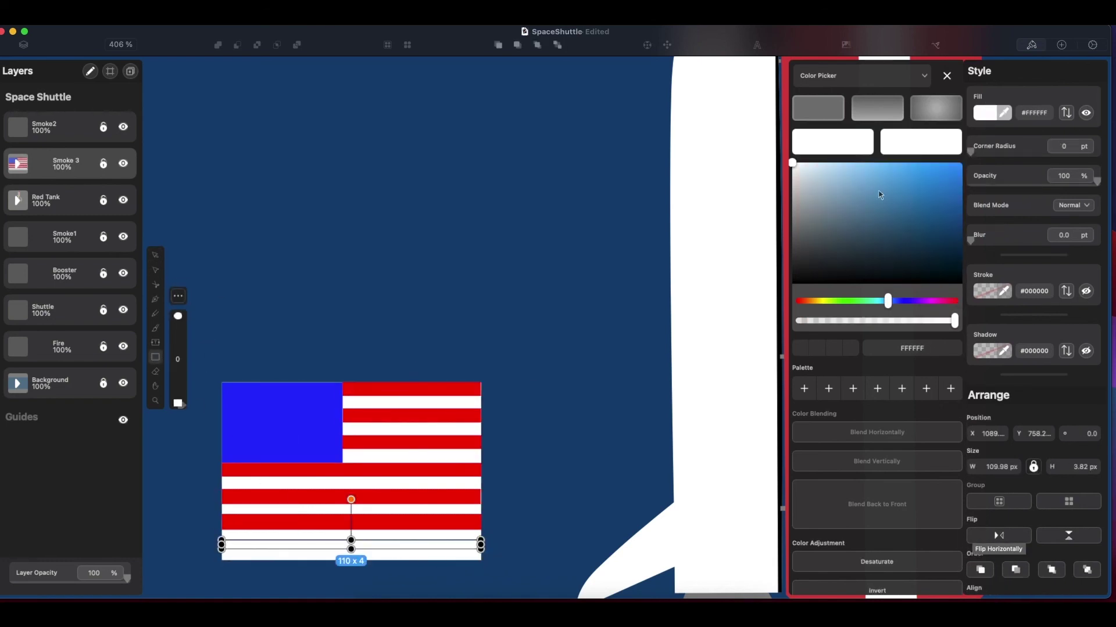
{"action": "key", "text": "super+alt+v"}
{"action": "key", "text": "v"}
{"action": "scroll", "coordinate": [351, 526], "scroll_direction": "up", "scroll_amount": 1}
{"action": "left_click", "coordinate": [352, 525]}
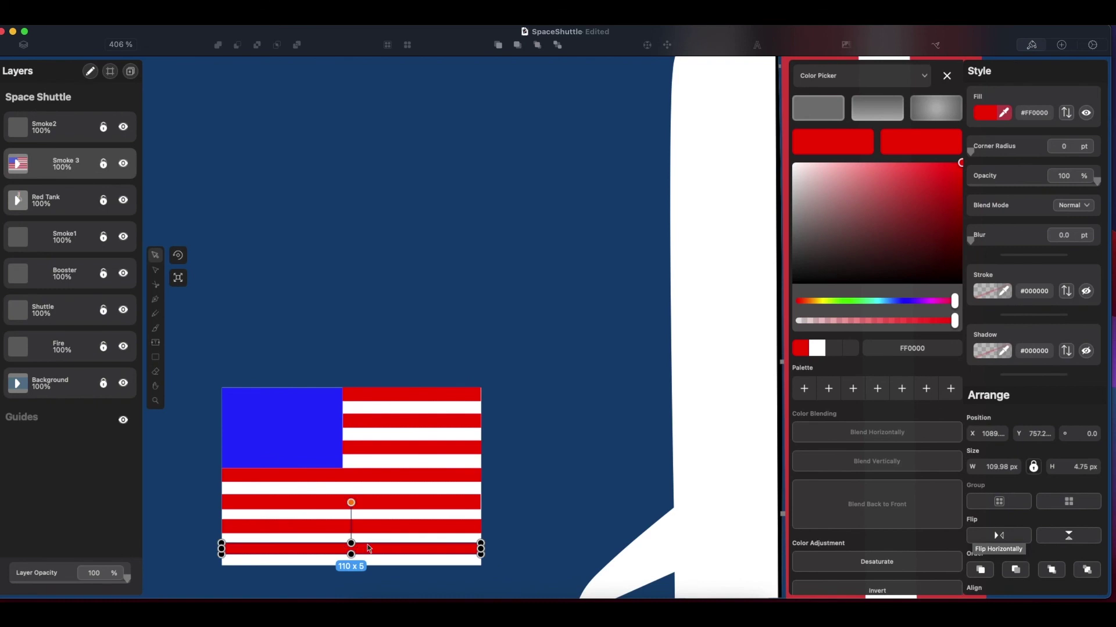
Step: Widen the white flag base to about 150 px and stretch the red stripes across it, keeping the short ones against the blue rectangle
{"action": "left_click", "coordinate": [406, 561]}
{"action": "left_click_drag", "start_coordinate": [481, 475], "coordinate": [577, 475]}
{"action": "left_click", "coordinate": [407, 392]}
{"action": "left_click", "coordinate": [407, 477]}
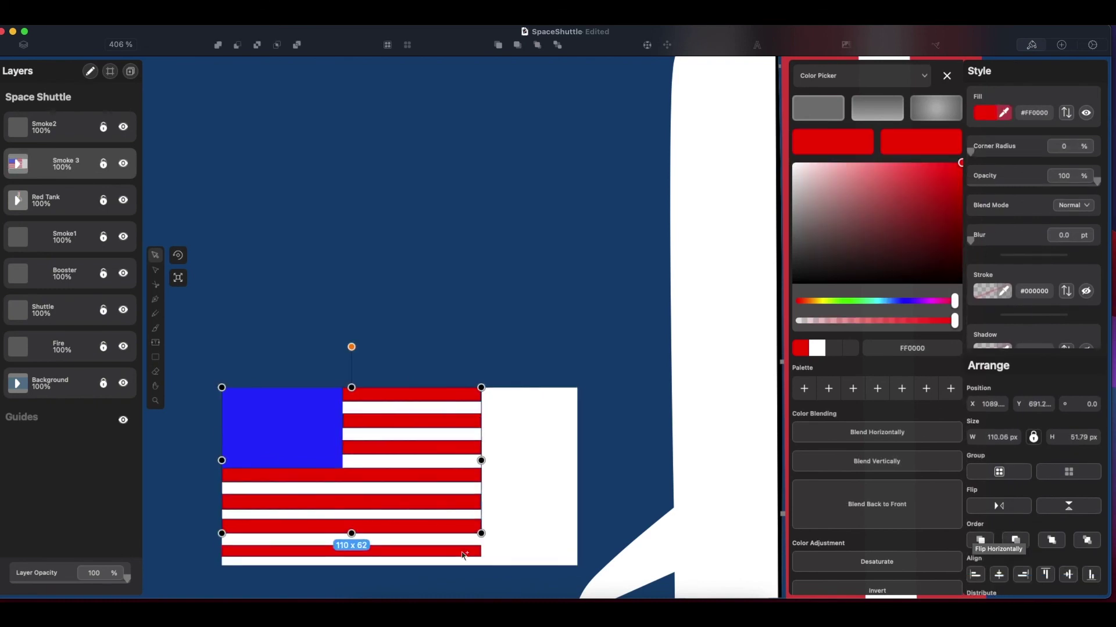
{"action": "left_click_drag", "start_coordinate": [481, 473], "coordinate": [568, 474]}
{"action": "left_click", "coordinate": [473, 392]}
{"action": "left_click_drag", "start_coordinate": [383, 421], "coordinate": [343, 422]}
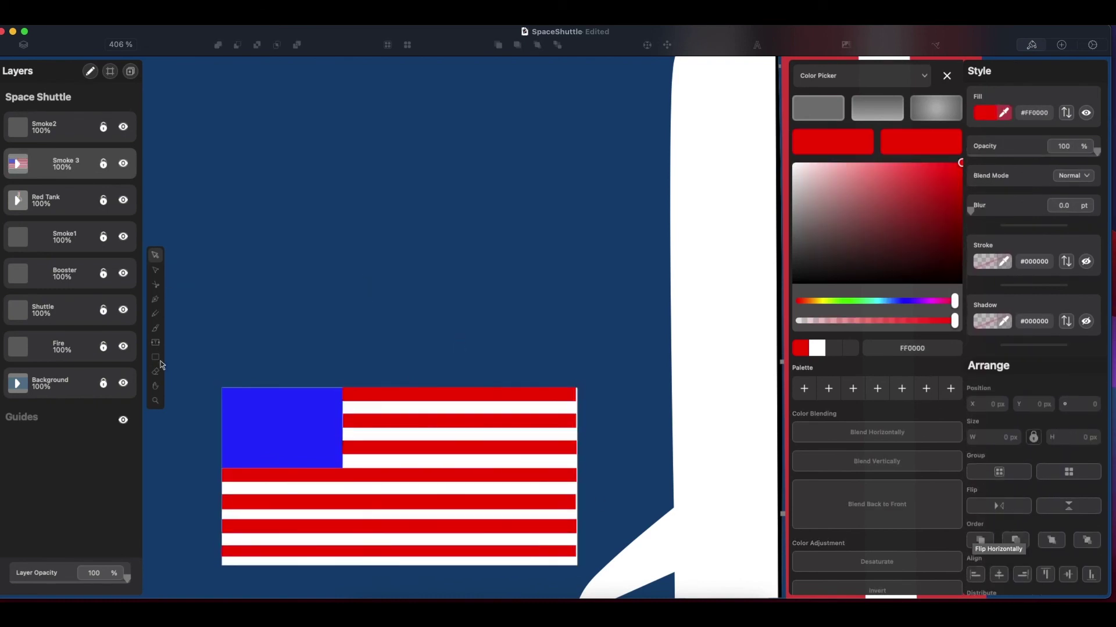
Step: Rotate the grouped flag to -90°, scale it to about 14 × 30 px and place it on the shuttle's white body
{"action": "key", "text": "r"}
{"action": "scroll", "coordinate": [534, 458], "scroll_direction": "down", "scroll_amount": 5}
{"action": "key", "text": "v"}
{"action": "left_click", "coordinate": [534, 458]}
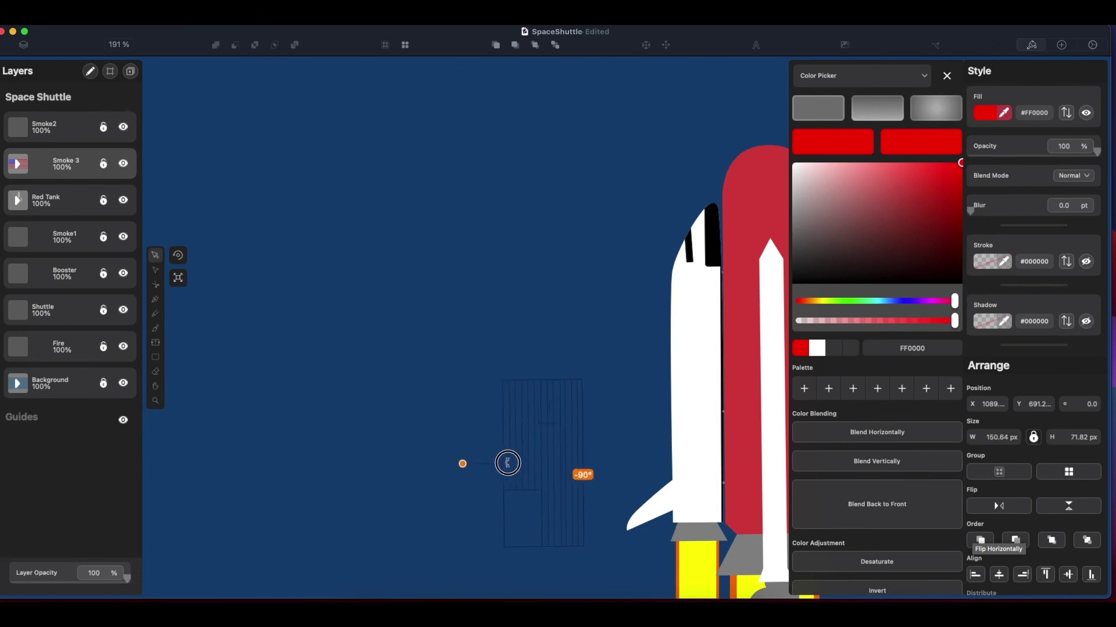
{"action": "left_click_drag", "start_coordinate": [456, 423], "coordinate": [559, 473]}
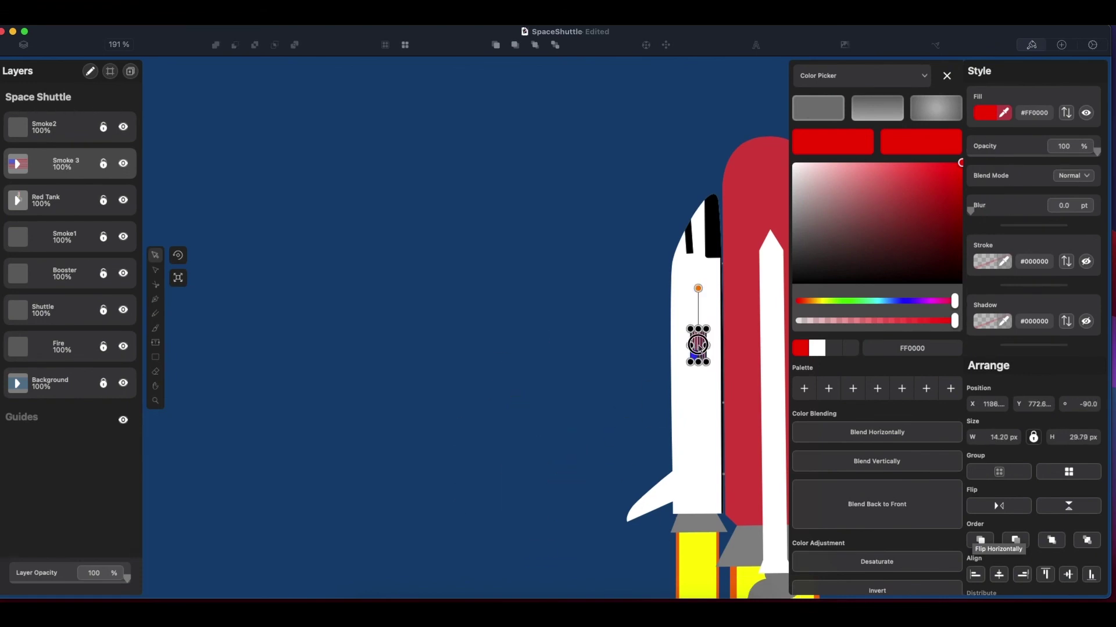